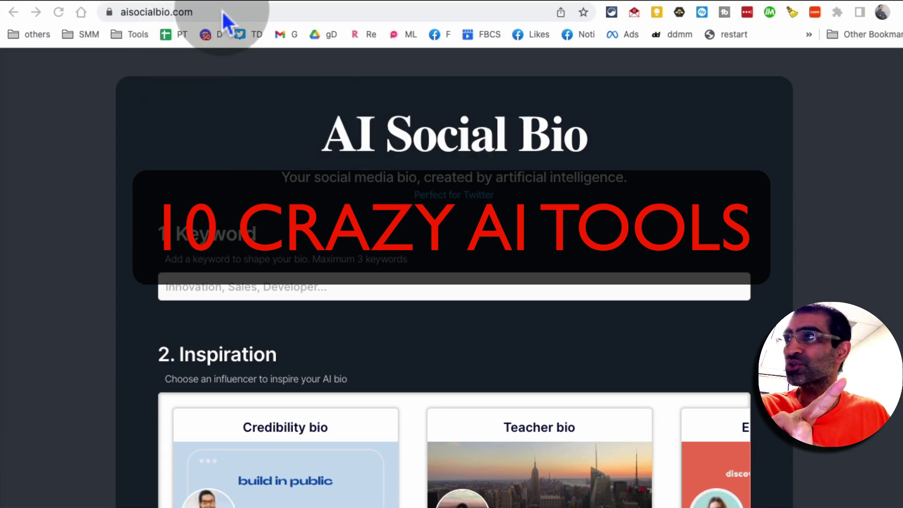
Step: Enter the keywords 'marketing, startups, AI' and pick the KP credibility bio as inspiration
{"action": "left_click", "coordinate": [233, 12]}
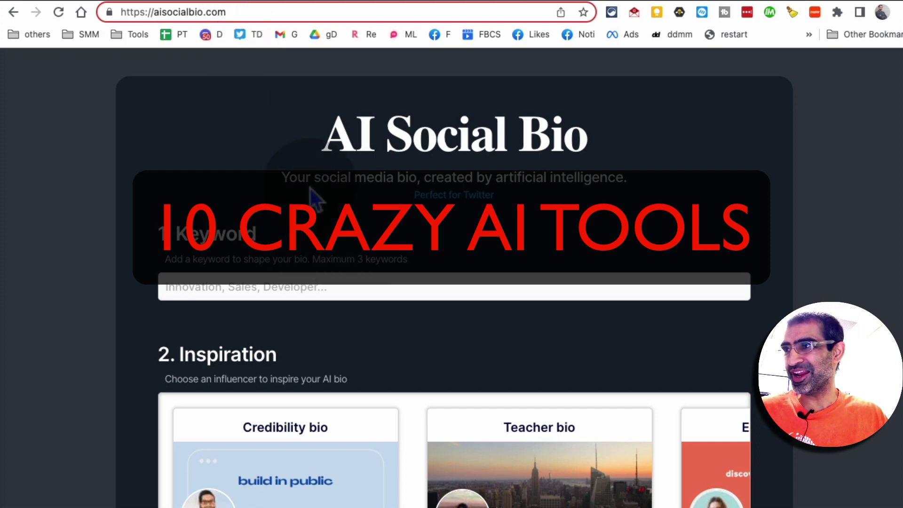
{"action": "left_click", "coordinate": [206, 287]}
{"action": "type", "text": "marketing, startups, AI"}
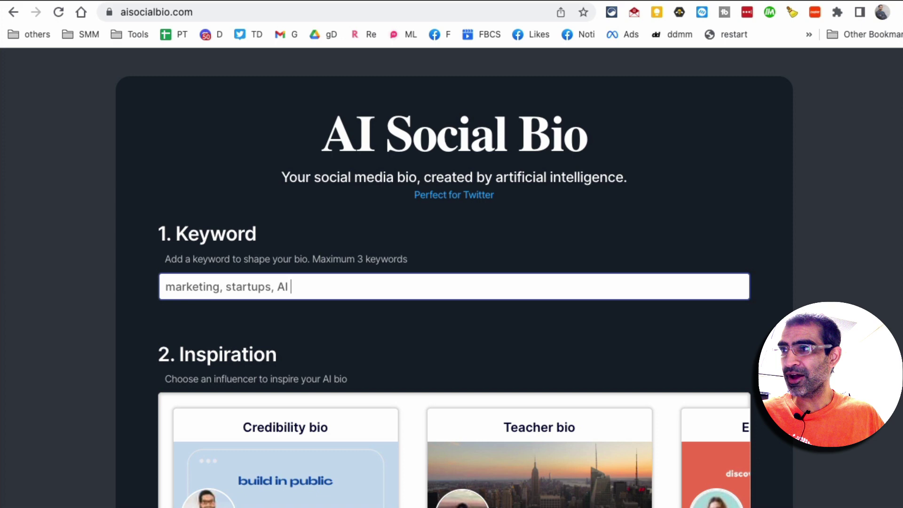
{"action": "scroll", "coordinate": [410, 246], "scroll_direction": "down", "scroll_amount": 3}
{"action": "scroll", "coordinate": [410, 245], "scroll_direction": "down", "scroll_amount": 3}
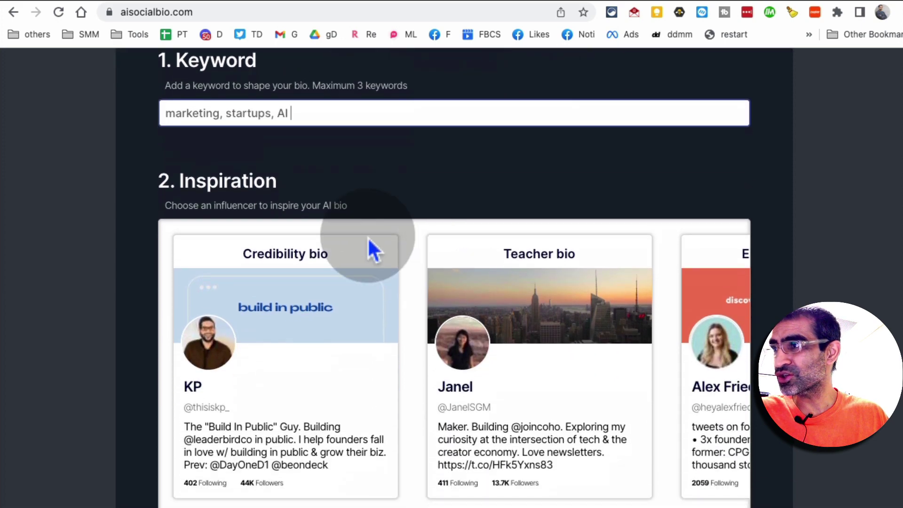
{"action": "scroll", "coordinate": [353, 225], "scroll_direction": "down", "scroll_amount": 1}
{"action": "scroll", "coordinate": [349, 213], "scroll_direction": "down", "scroll_amount": 2}
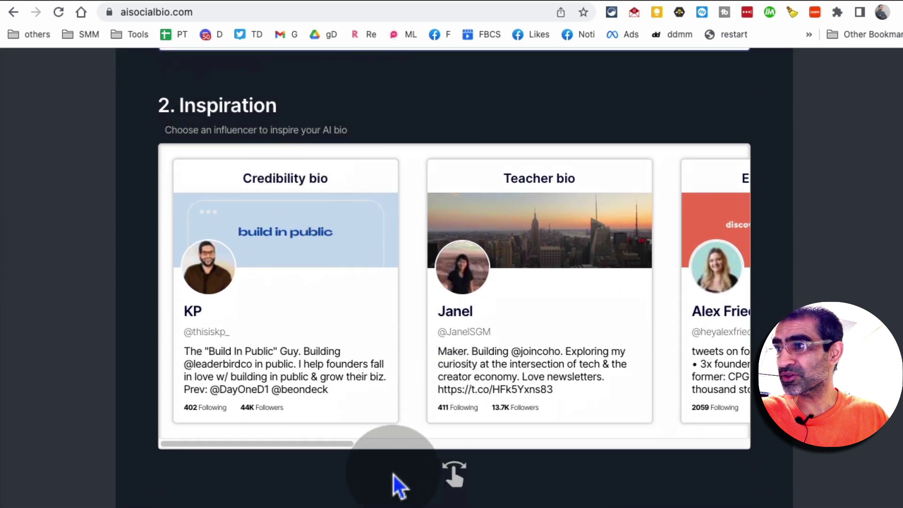
{"action": "left_click_drag", "start_coordinate": [352, 446], "coordinate": [370, 446]}
{"action": "left_click", "coordinate": [243, 353]}
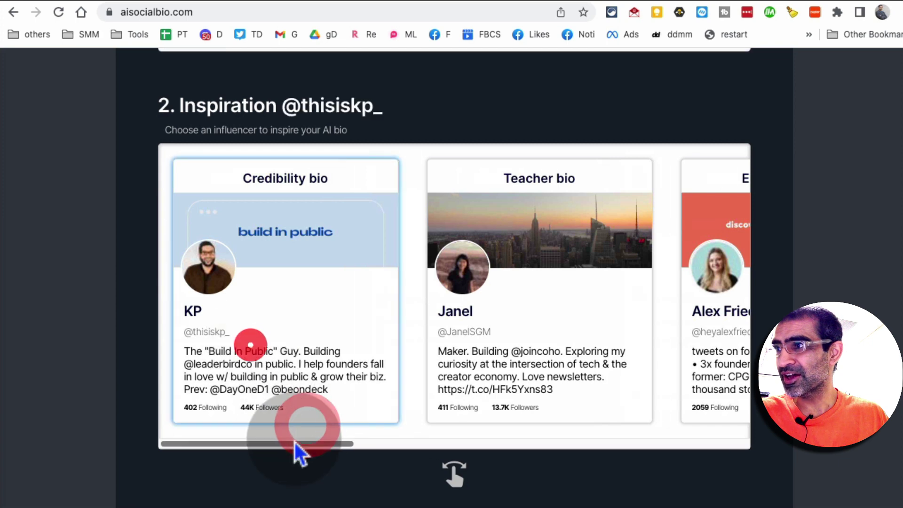
{"action": "left_click_drag", "start_coordinate": [300, 446], "coordinate": [615, 444]}
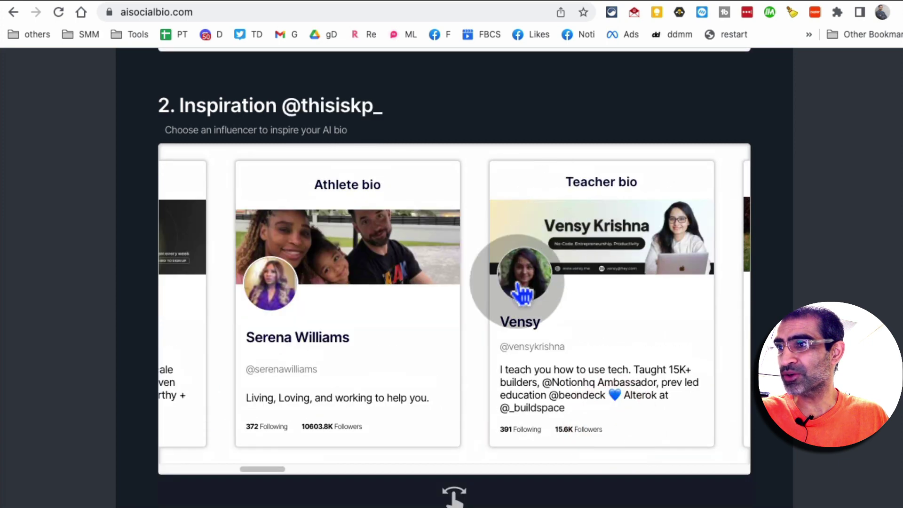
{"action": "scroll", "coordinate": [523, 303], "scroll_direction": "down", "scroll_amount": 1}
{"action": "scroll", "coordinate": [524, 302], "scroll_direction": "down", "scroll_amount": 1}
{"action": "left_click_drag", "start_coordinate": [262, 371], "coordinate": [243, 370]}
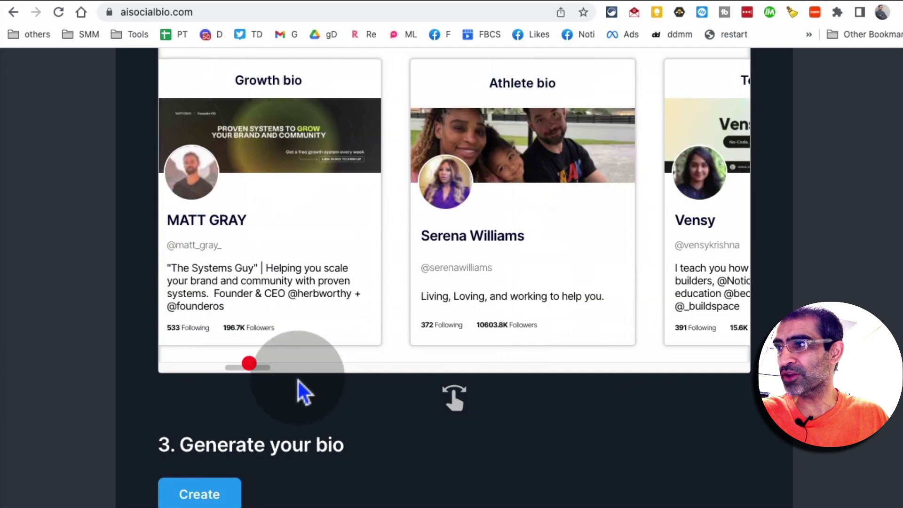
{"action": "scroll", "coordinate": [333, 393], "scroll_direction": "down", "scroll_amount": 1}
{"action": "scroll", "coordinate": [333, 393], "scroll_direction": "down", "scroll_amount": 1}
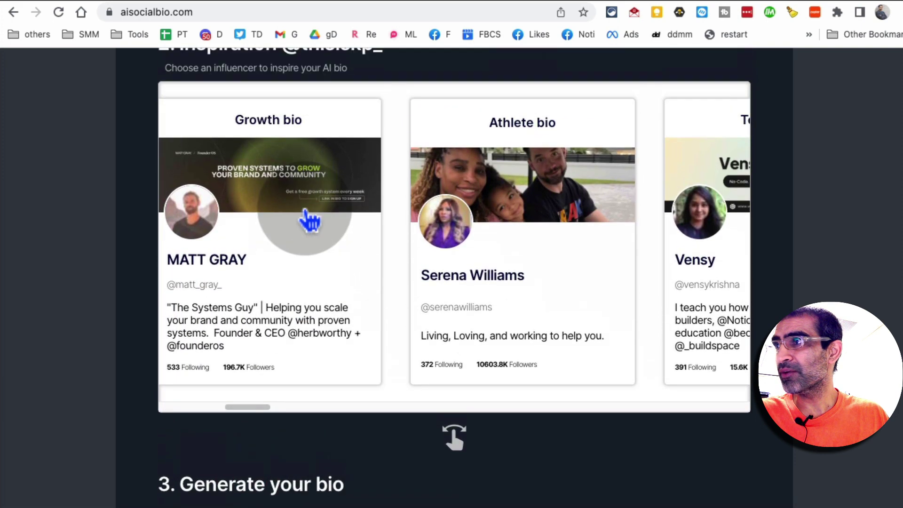
{"action": "scroll", "coordinate": [310, 212], "scroll_direction": "up", "scroll_amount": 2}
{"action": "scroll", "coordinate": [354, 296], "scroll_direction": "down", "scroll_amount": 4}
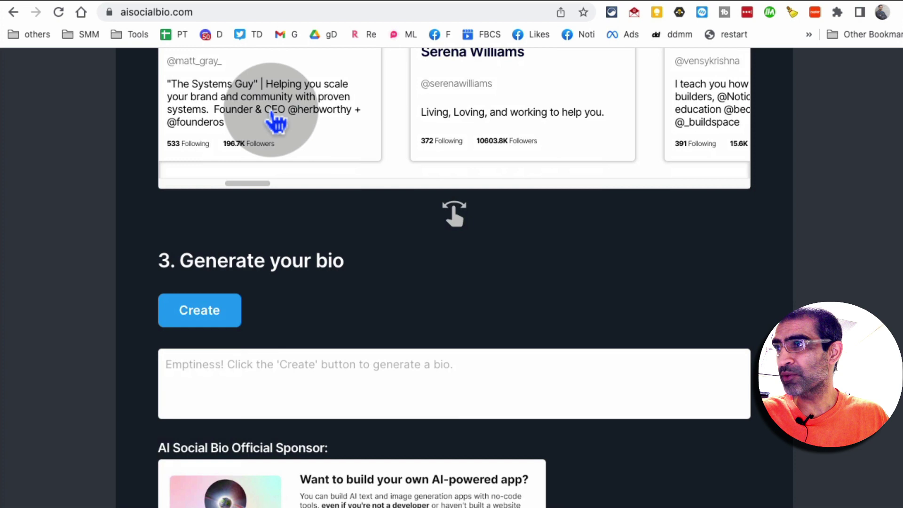
Step: Generate the bio about helping companies grow with AI and select its text
{"action": "left_click", "coordinate": [200, 310]}
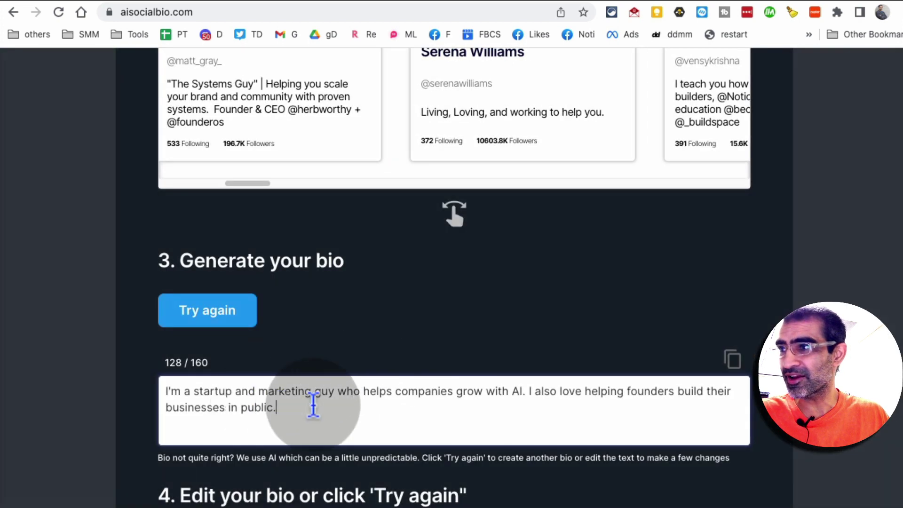
{"action": "left_click_drag", "start_coordinate": [322, 399], "coordinate": [163, 373]}
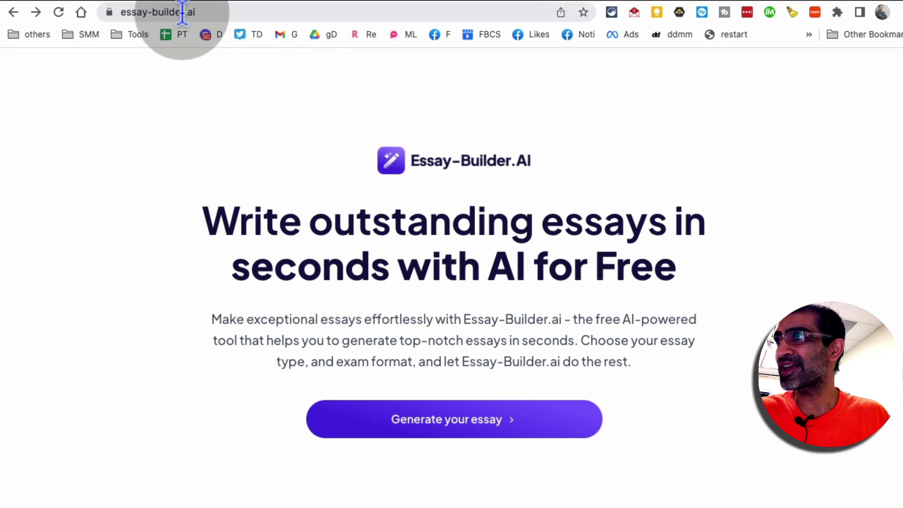
Step: Open the essay generator on Essay-Builder.AI and enter the topic 'history of the United States'
{"action": "left_click", "coordinate": [182, 11]}
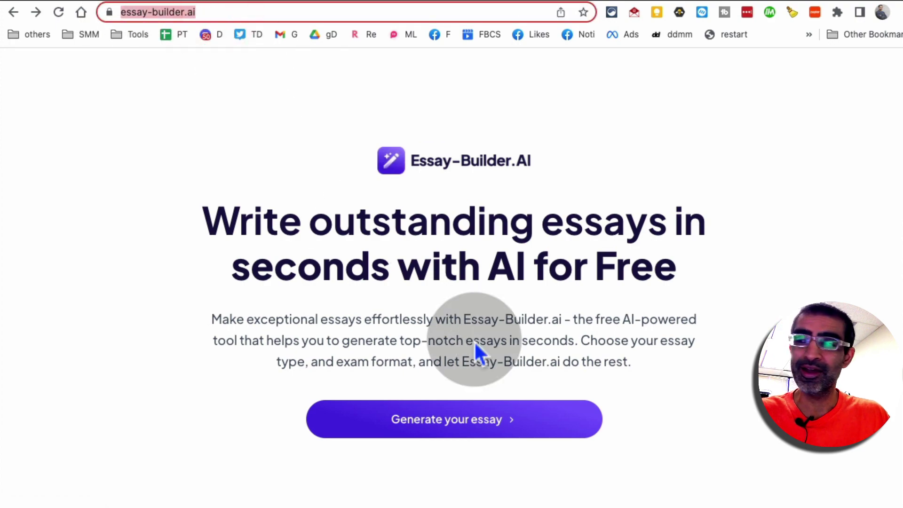
{"action": "left_click", "coordinate": [494, 420]}
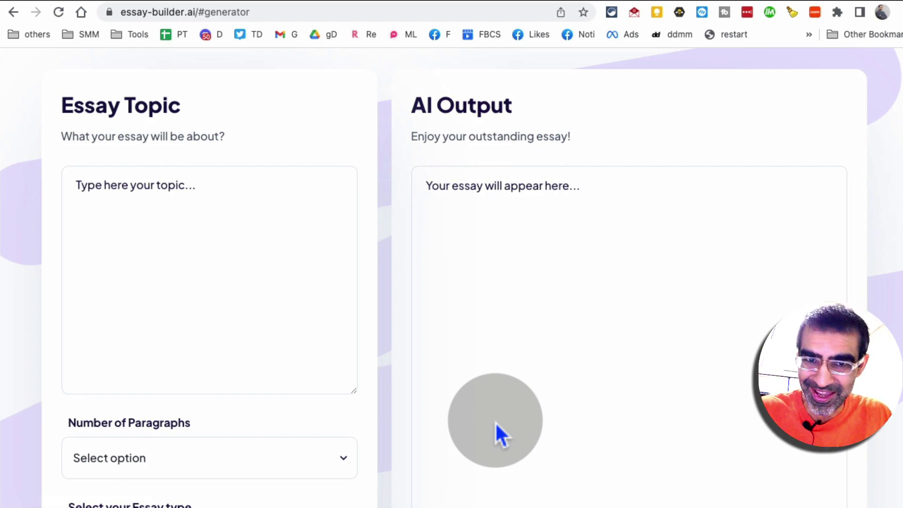
{"action": "left_click", "coordinate": [155, 246]}
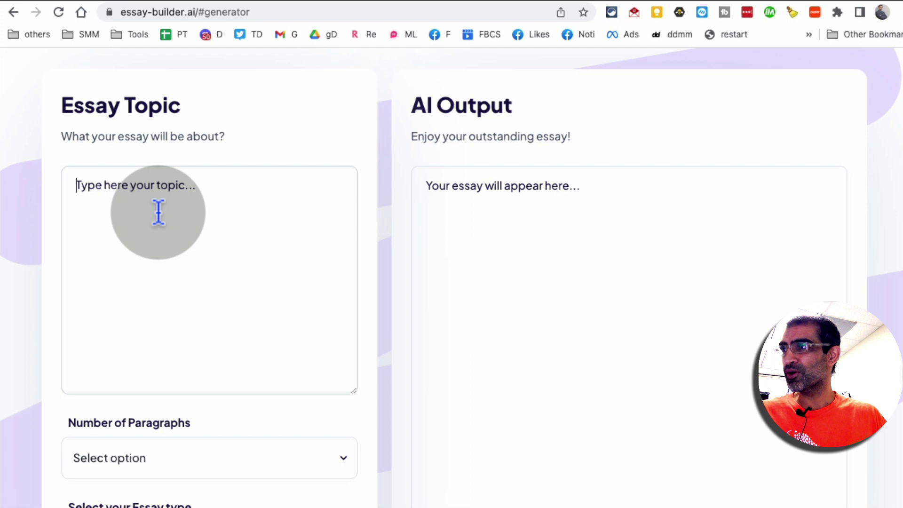
{"action": "type", "text": "history of united states"}
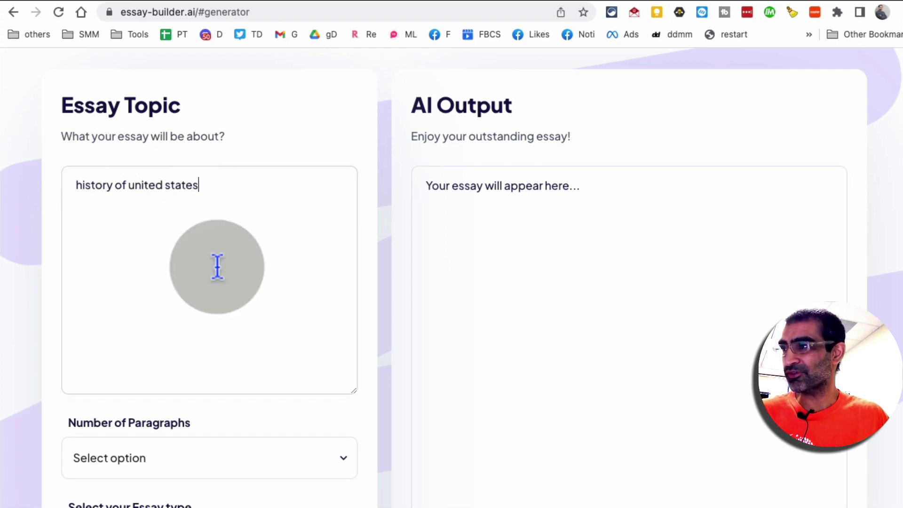
{"action": "scroll", "coordinate": [236, 296], "scroll_direction": "down", "scroll_amount": 2}
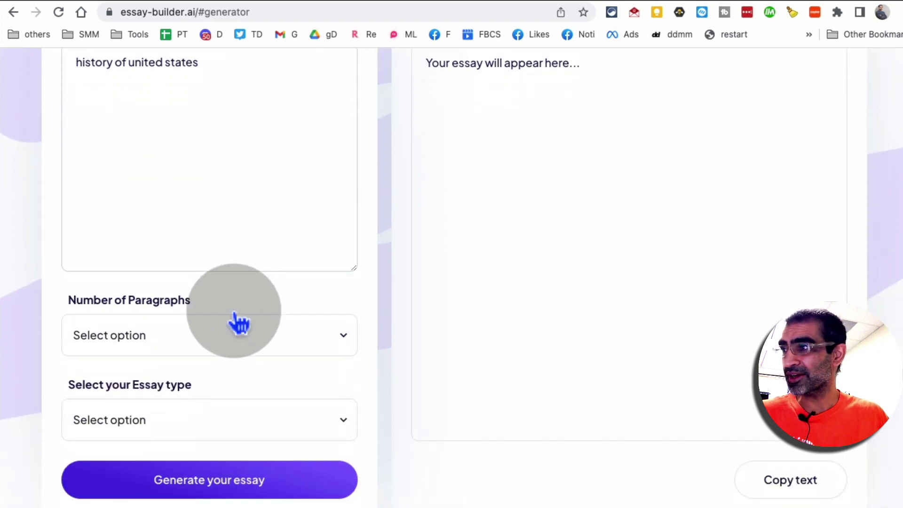
Step: Set 3 paragraphs and the Classic essay type, then generate the essay
{"action": "left_click", "coordinate": [201, 338]}
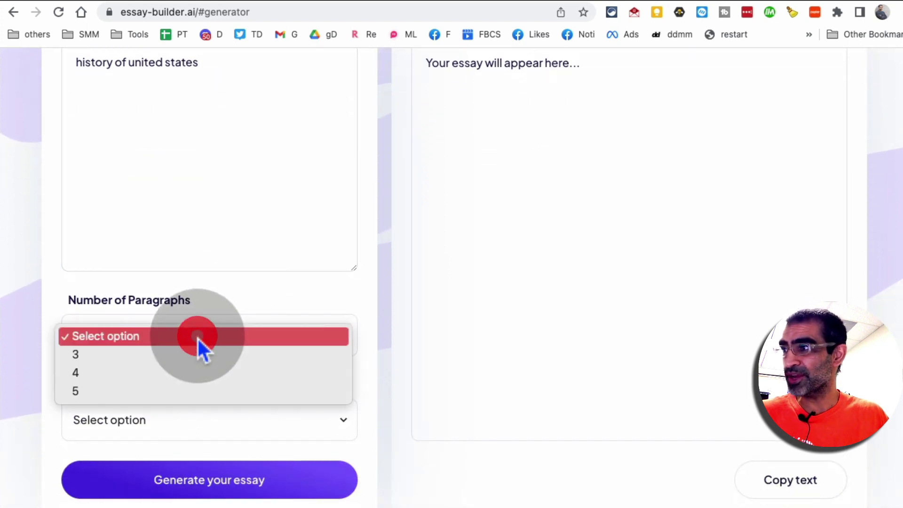
{"action": "left_click", "coordinate": [174, 355]}
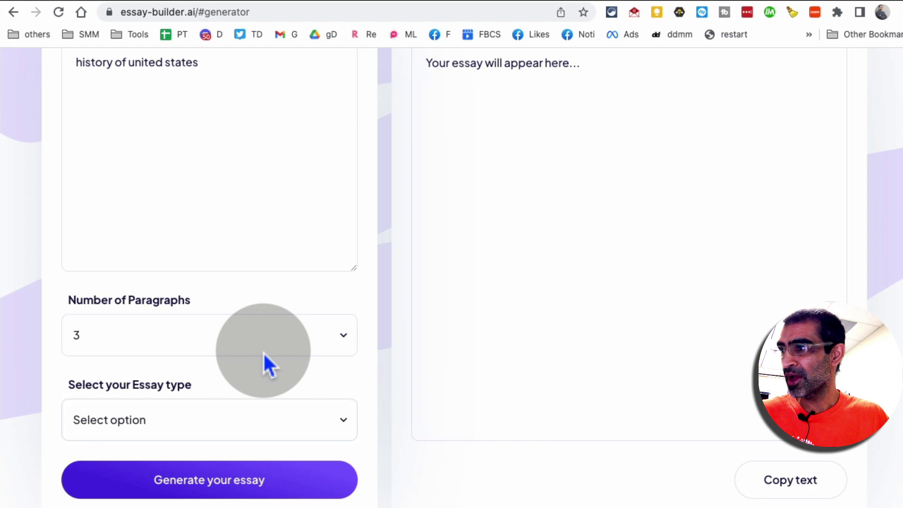
{"action": "scroll", "coordinate": [262, 352], "scroll_direction": "down", "scroll_amount": 1}
{"action": "left_click", "coordinate": [205, 343]}
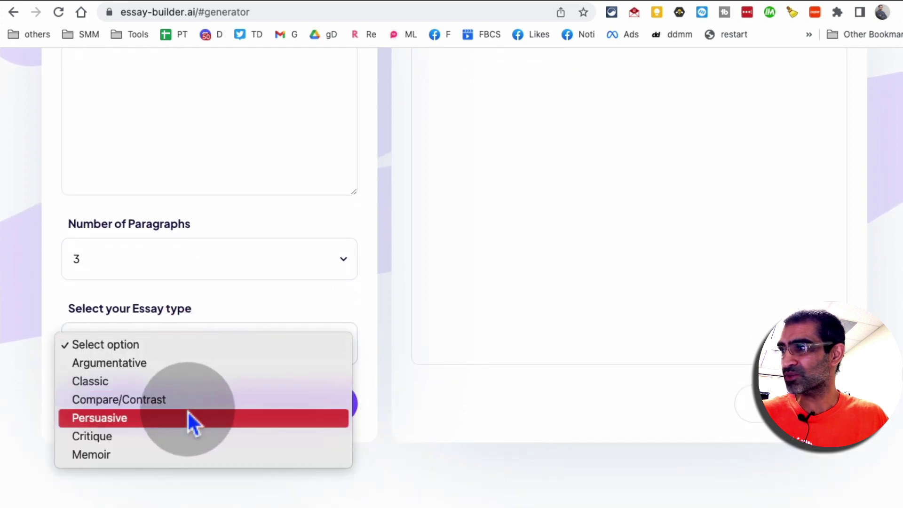
{"action": "left_click", "coordinate": [181, 381]}
{"action": "left_click", "coordinate": [223, 404]}
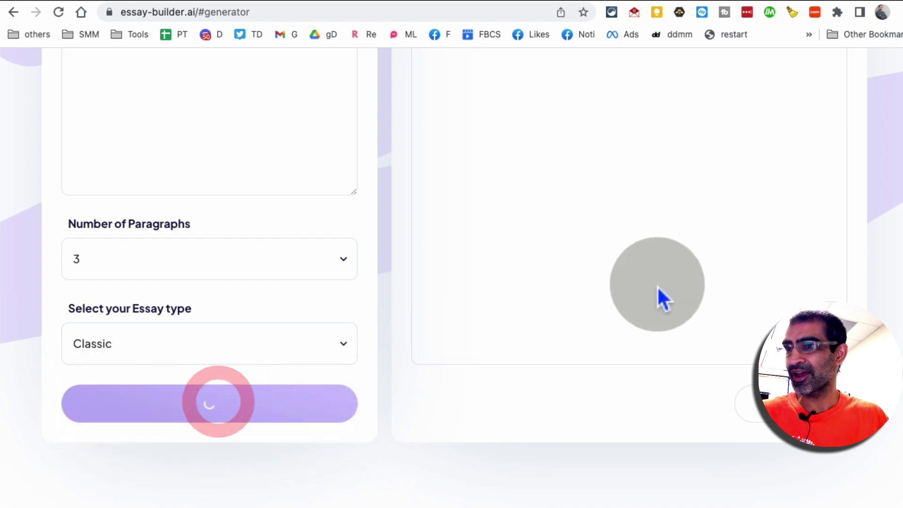
{"action": "scroll", "coordinate": [656, 297], "scroll_direction": "up", "scroll_amount": 3}
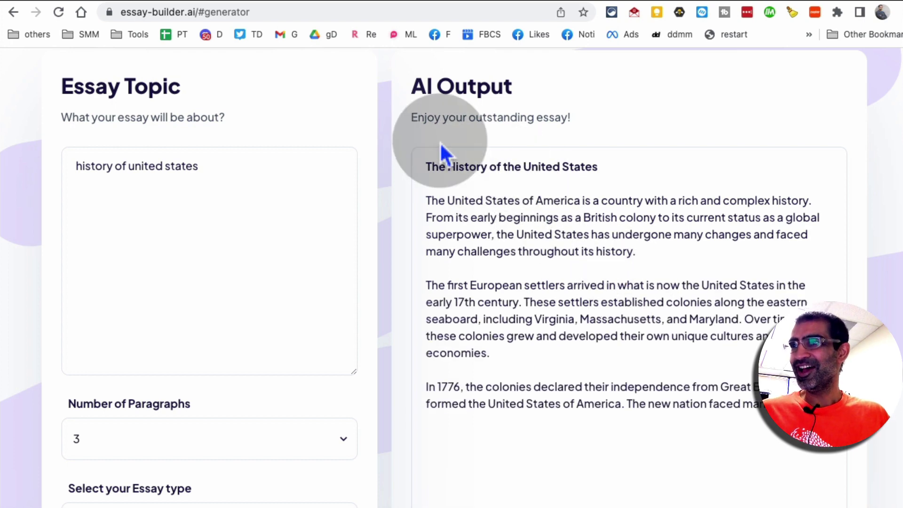
{"action": "scroll", "coordinate": [616, 266], "scroll_direction": "down", "scroll_amount": 1}
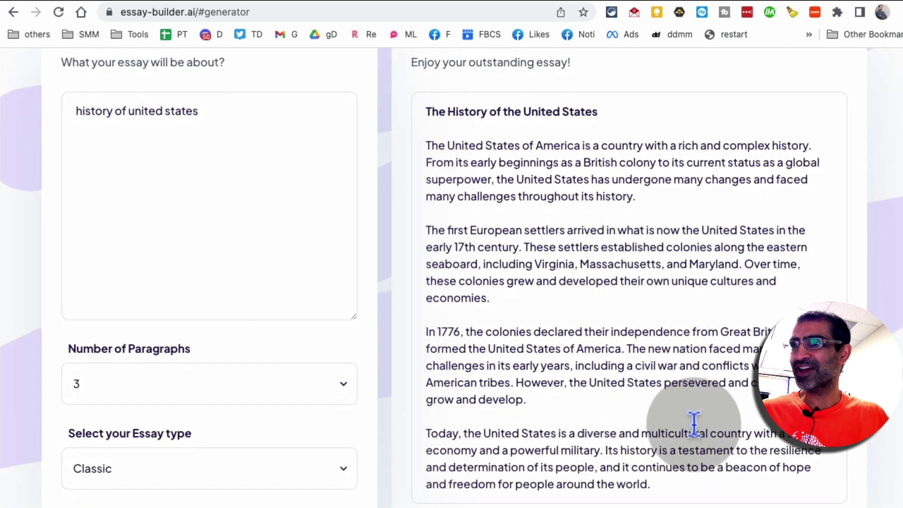
{"action": "scroll", "coordinate": [695, 423], "scroll_direction": "down", "scroll_amount": 2}
Step: Select the essay text from 'Virginia' onward and copy it to the clipboard
{"action": "left_click_drag", "start_coordinate": [534, 154], "coordinate": [762, 430]}
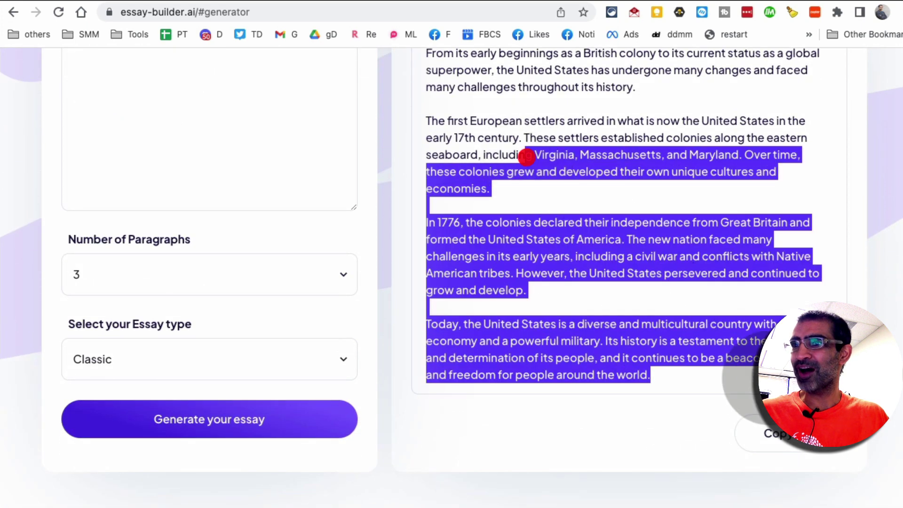
{"action": "left_click", "coordinate": [767, 433]}
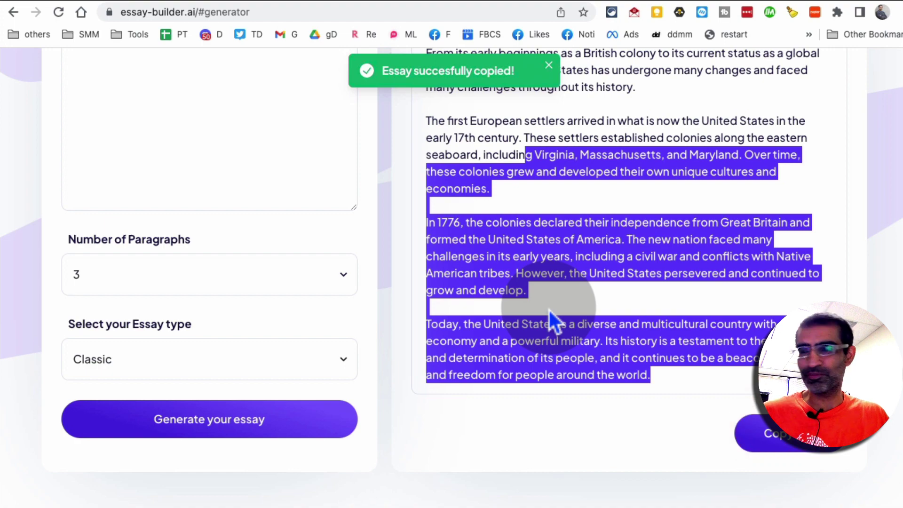
{"action": "scroll", "coordinate": [635, 306], "scroll_direction": "up", "scroll_amount": 2}
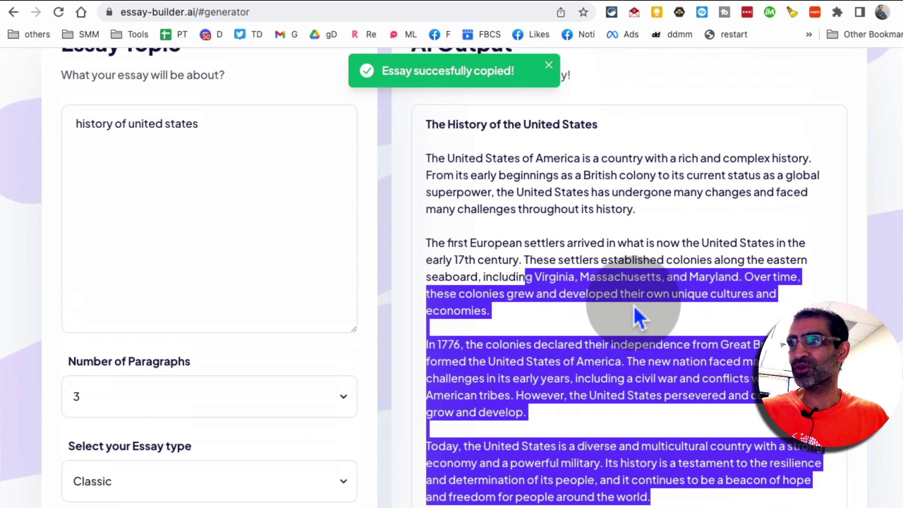
{"action": "scroll", "coordinate": [632, 304], "scroll_direction": "up", "scroll_amount": 2}
{"action": "scroll", "coordinate": [550, 283], "scroll_direction": "up", "scroll_amount": 5}
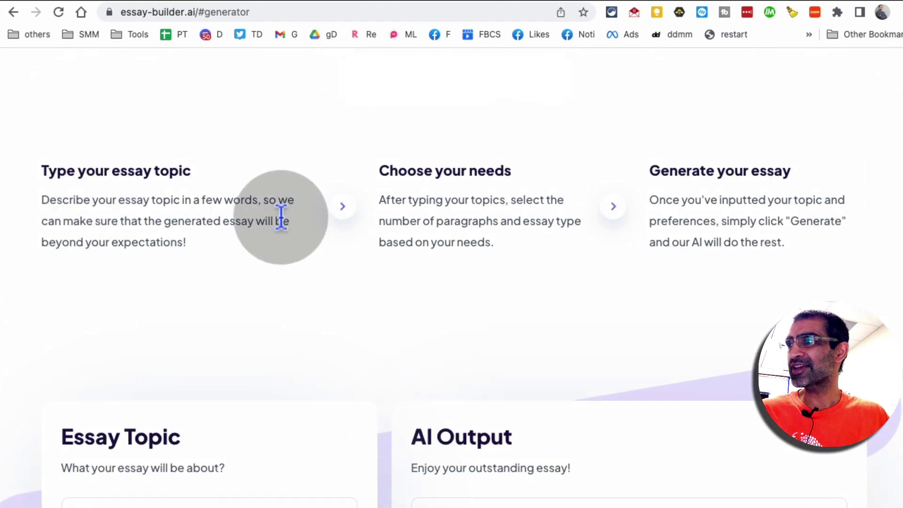
{"action": "scroll", "coordinate": [300, 226], "scroll_direction": "up", "scroll_amount": 2}
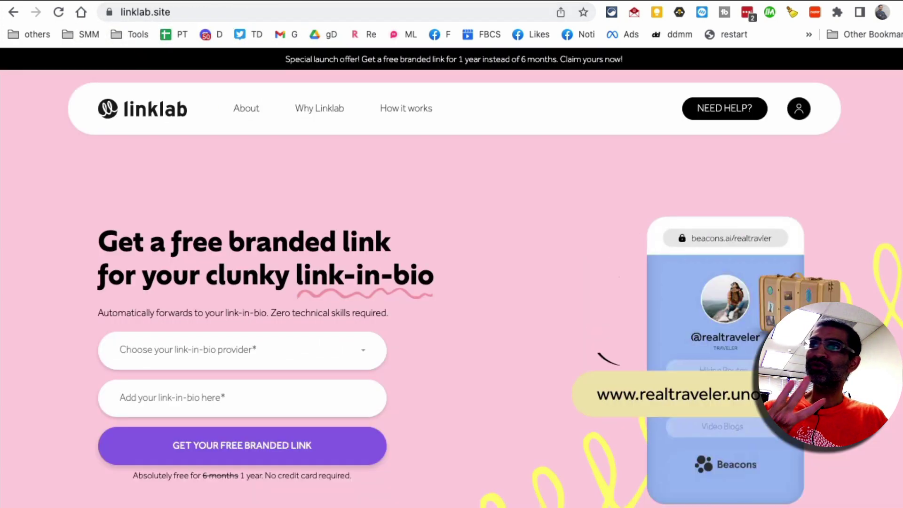
{"action": "left_click", "coordinate": [401, 188]}
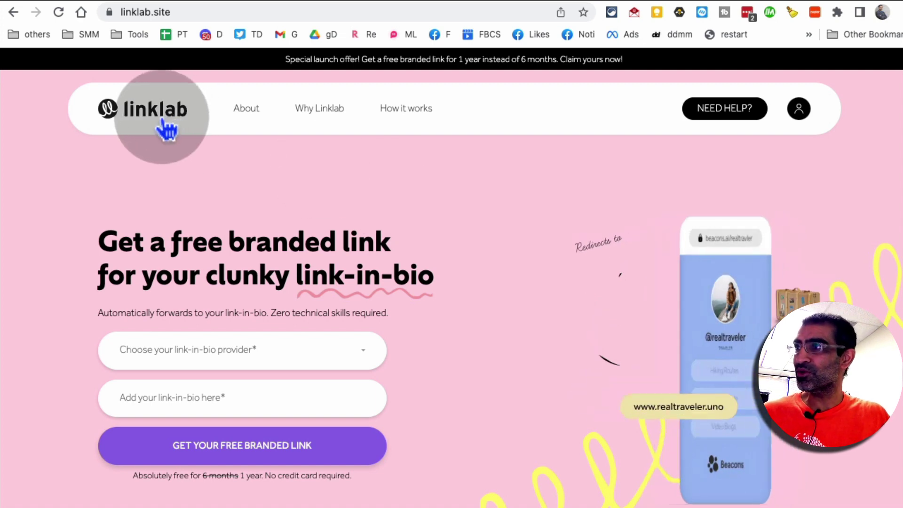
{"action": "left_click", "coordinate": [177, 12]}
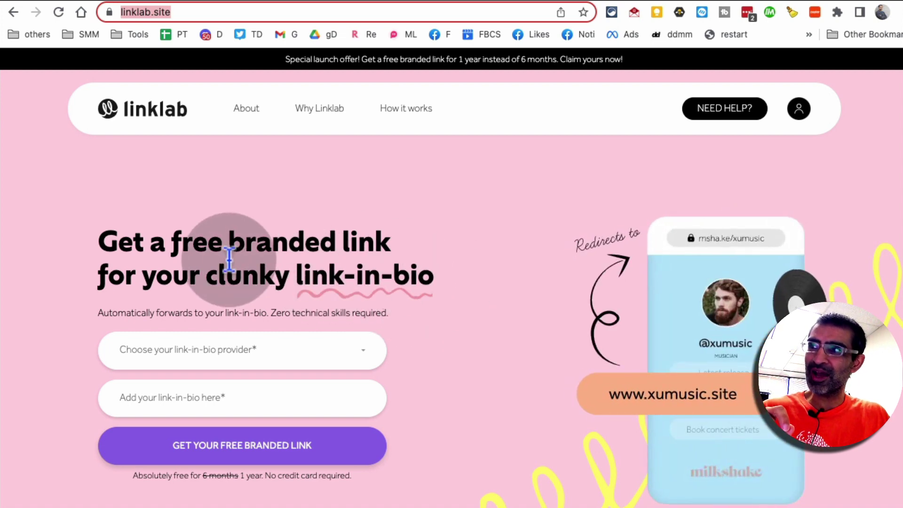
{"action": "left_click_drag", "start_coordinate": [131, 242], "coordinate": [425, 252]}
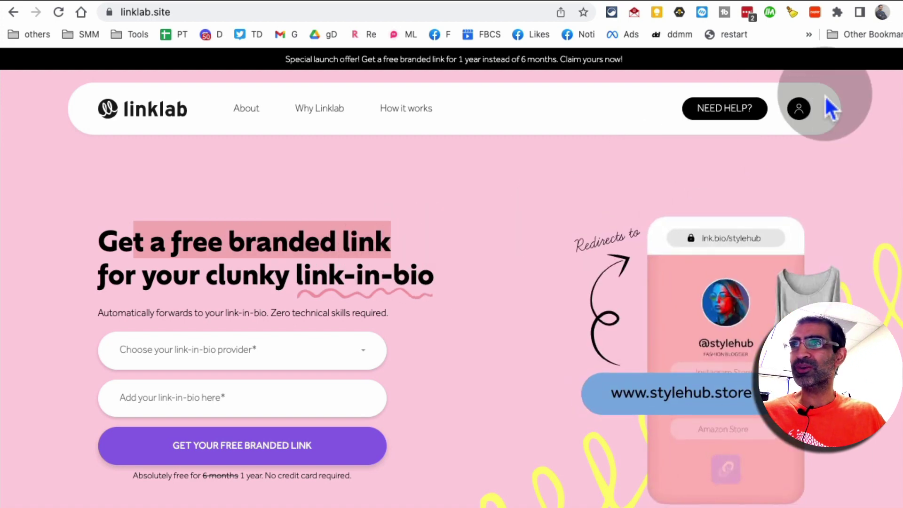
Step: Open instagram.com in a new tab, highlight the profile's alimirza.site bio link, and return to Linklab
{"action": "key", "text": "ctrl+t"}
{"action": "type", "text": "ins"}
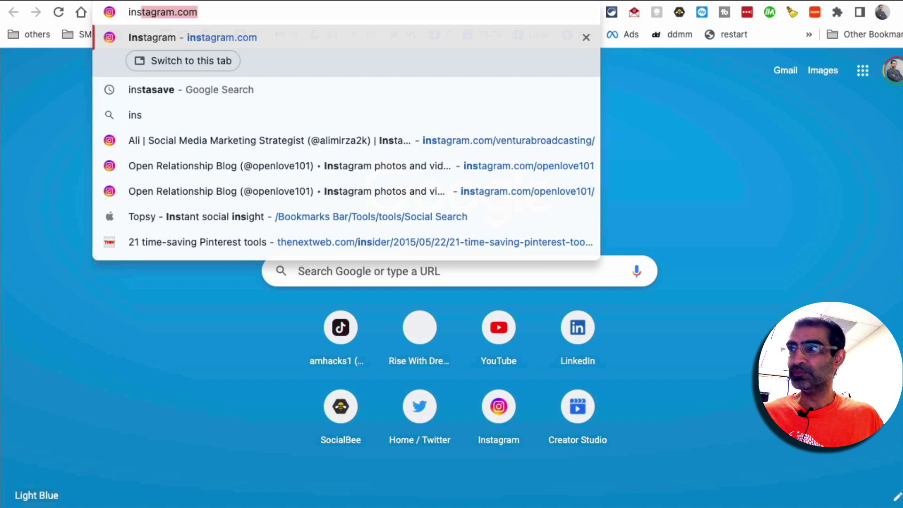
{"action": "type", "text": "tagram.com"}
{"action": "key", "text": "Return"}
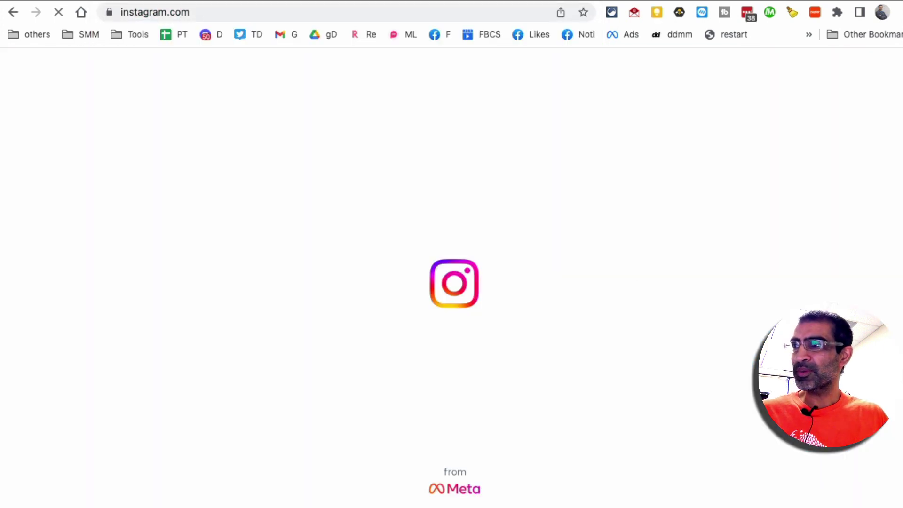
{"action": "left_click", "coordinate": [63, 420]}
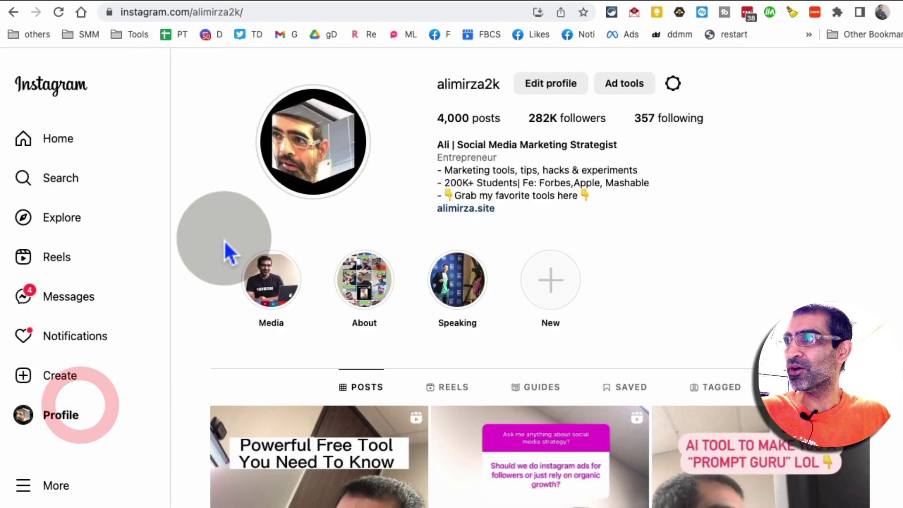
{"action": "left_click_drag", "start_coordinate": [497, 209], "coordinate": [430, 206]}
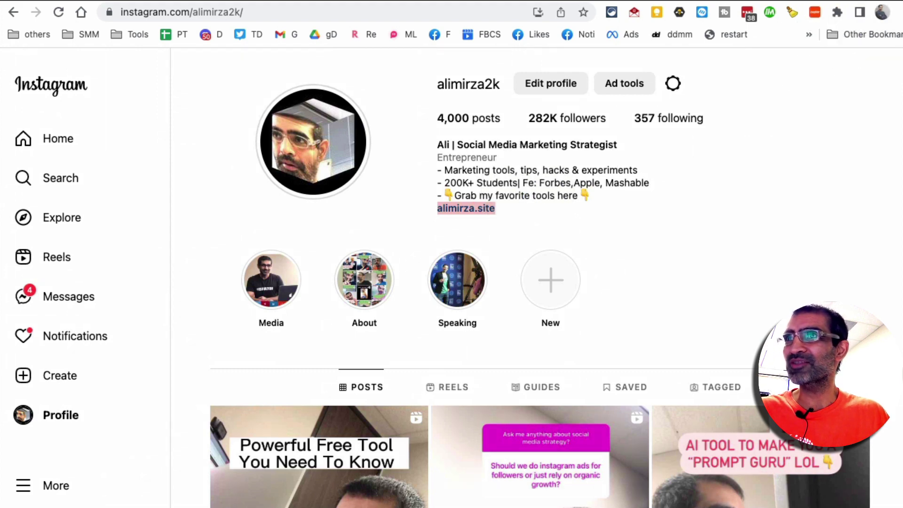
{"action": "key", "text": "ctrl+Tab"}
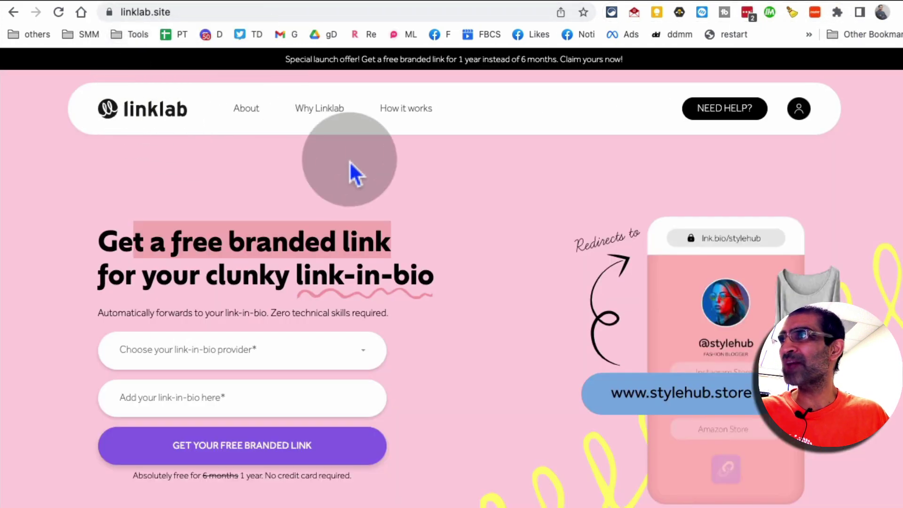
Step: Choose Linktree as the link-in-bio provider and focus the link-in-bio address field
{"action": "left_click", "coordinate": [272, 349]}
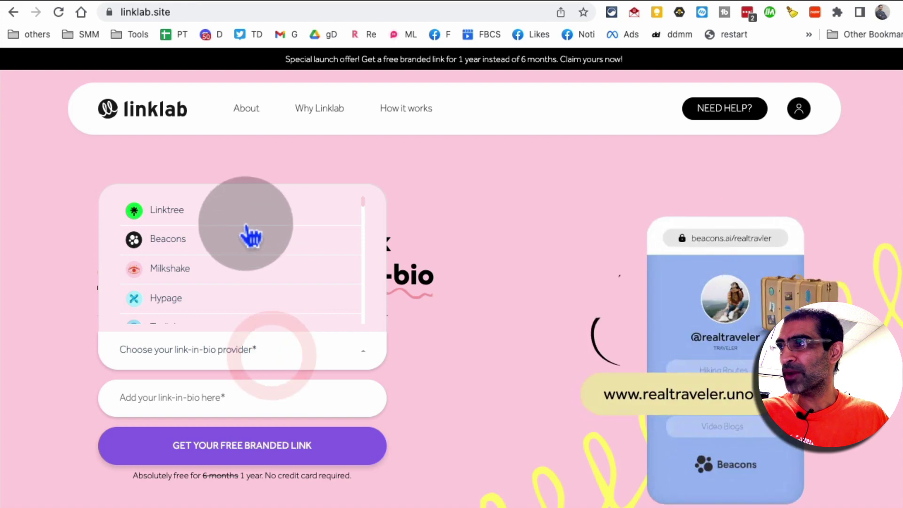
{"action": "left_click", "coordinate": [240, 209]}
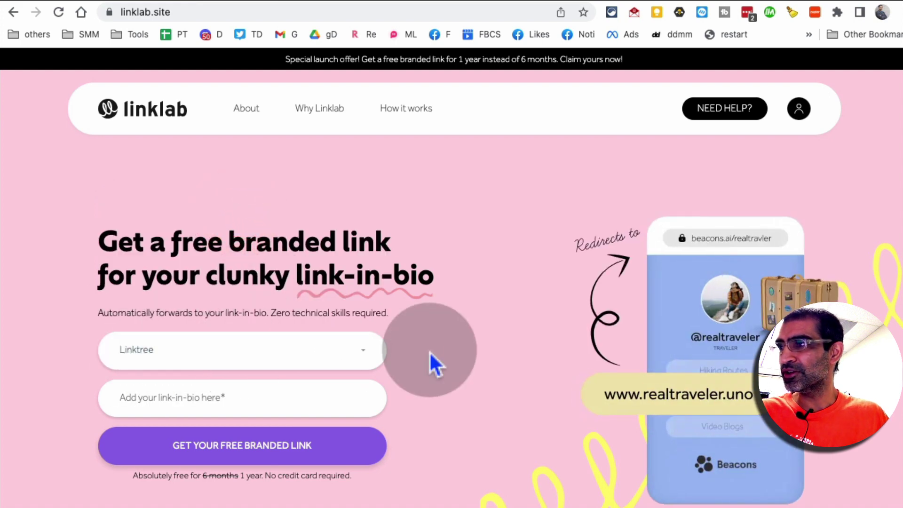
{"action": "scroll", "coordinate": [430, 352], "scroll_direction": "down", "scroll_amount": 1}
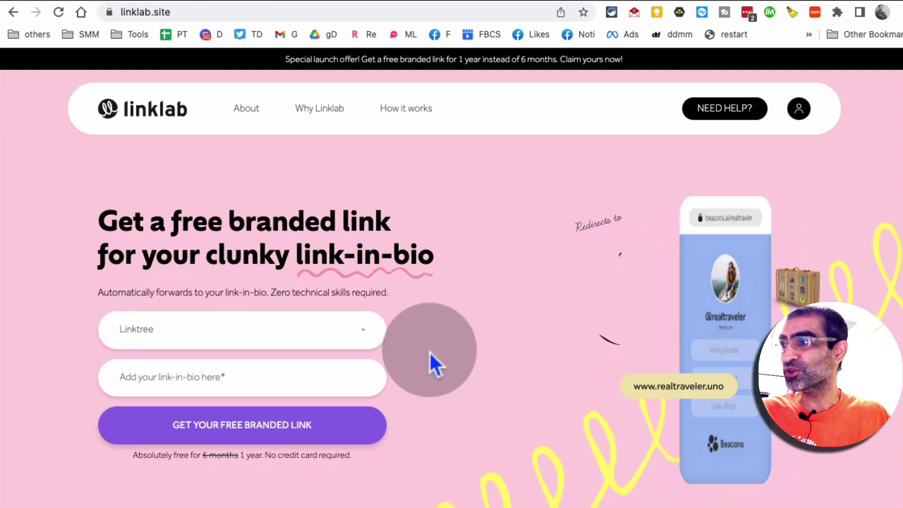
{"action": "scroll", "coordinate": [430, 351], "scroll_direction": "down", "scroll_amount": 1}
{"action": "left_click", "coordinate": [180, 337]}
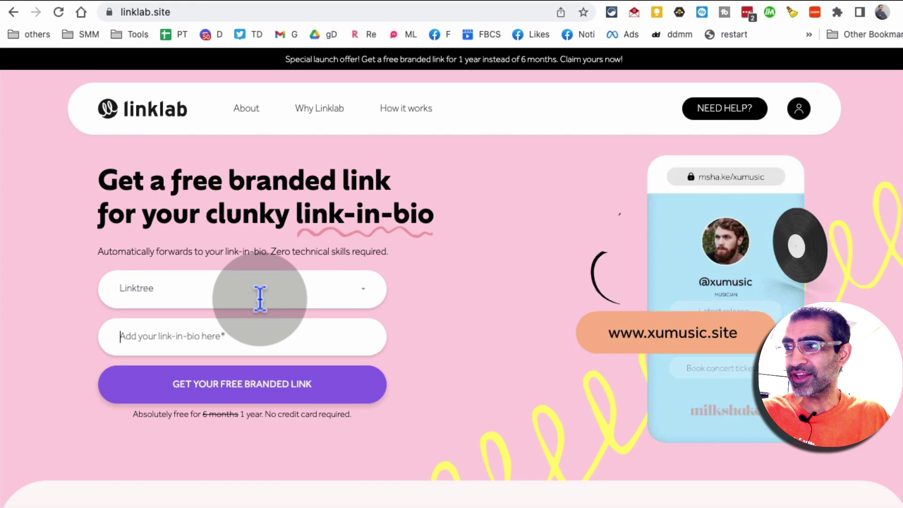
{"action": "scroll", "coordinate": [794, 191], "scroll_direction": "up", "scroll_amount": 1}
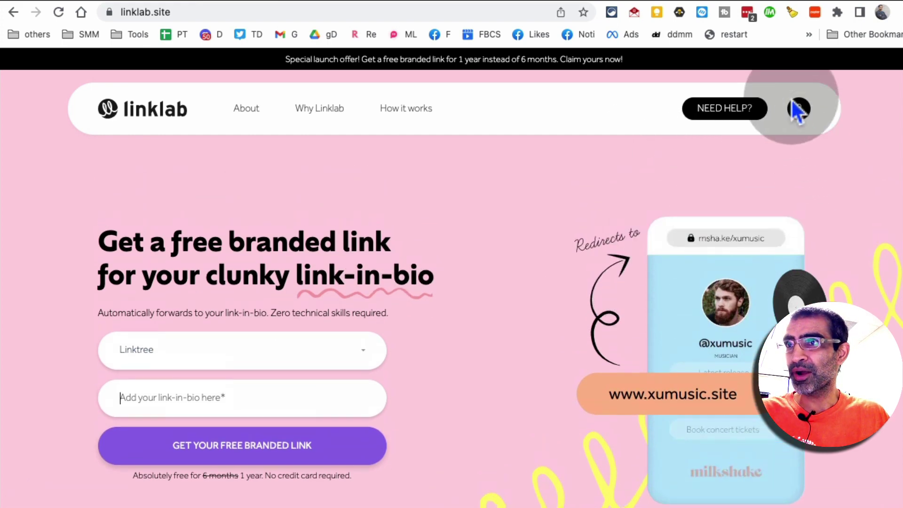
Step: Sign in, dismiss the password prompt, and highlight the forwarding address and branded link
{"action": "left_click", "coordinate": [804, 110]}
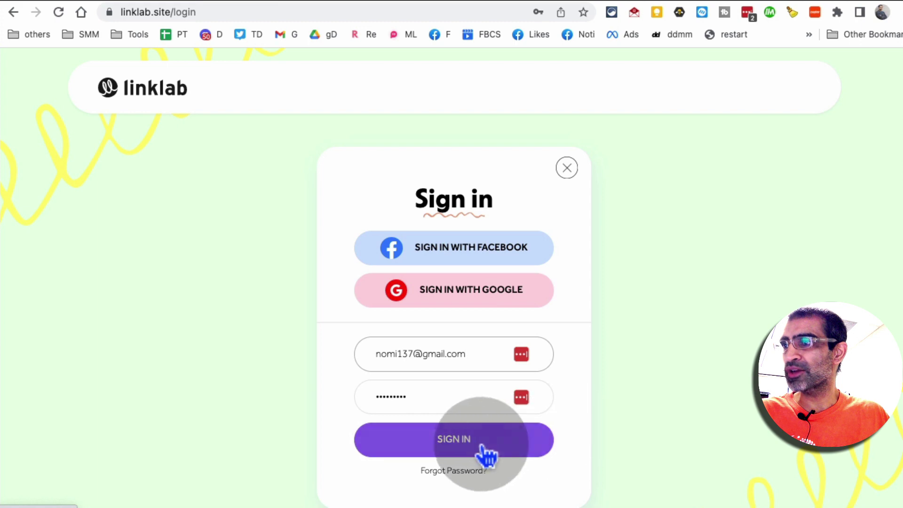
{"action": "left_click", "coordinate": [484, 438]}
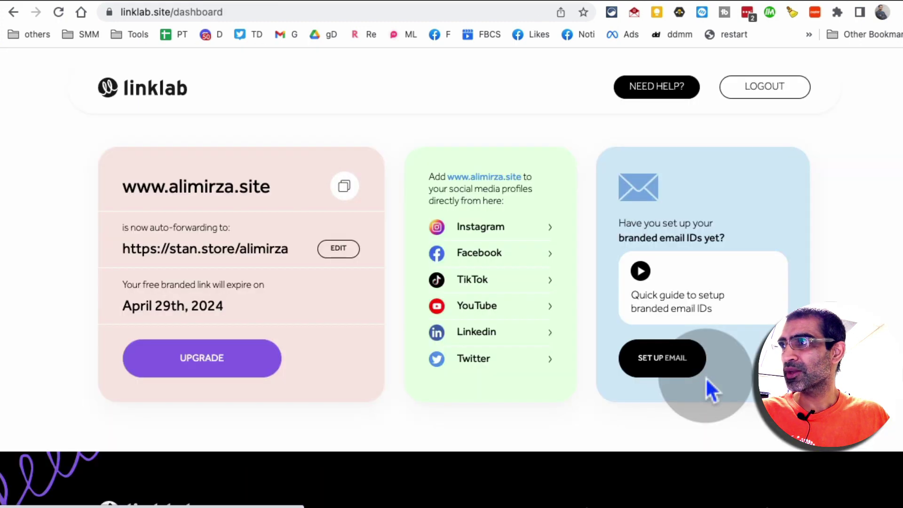
{"action": "left_click", "coordinate": [481, 212]}
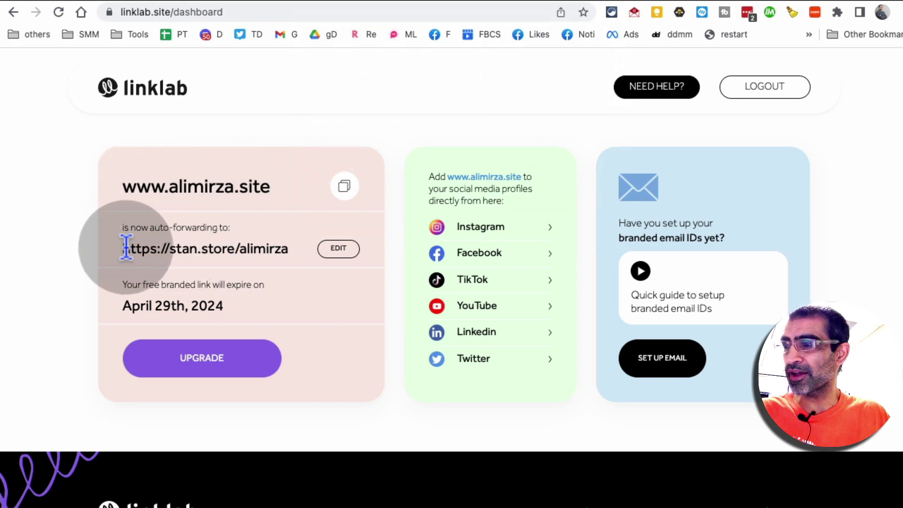
{"action": "left_click_drag", "start_coordinate": [124, 249], "coordinate": [288, 249]}
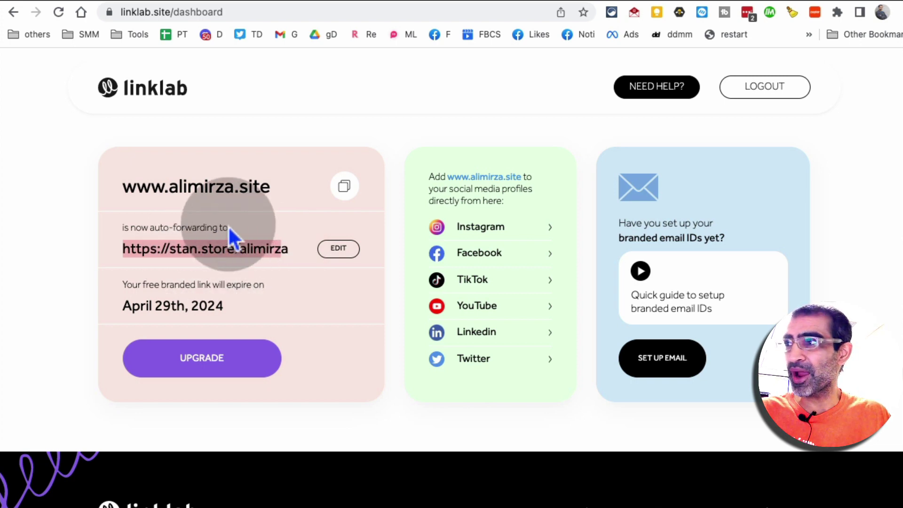
{"action": "left_click_drag", "start_coordinate": [121, 186], "coordinate": [271, 187]}
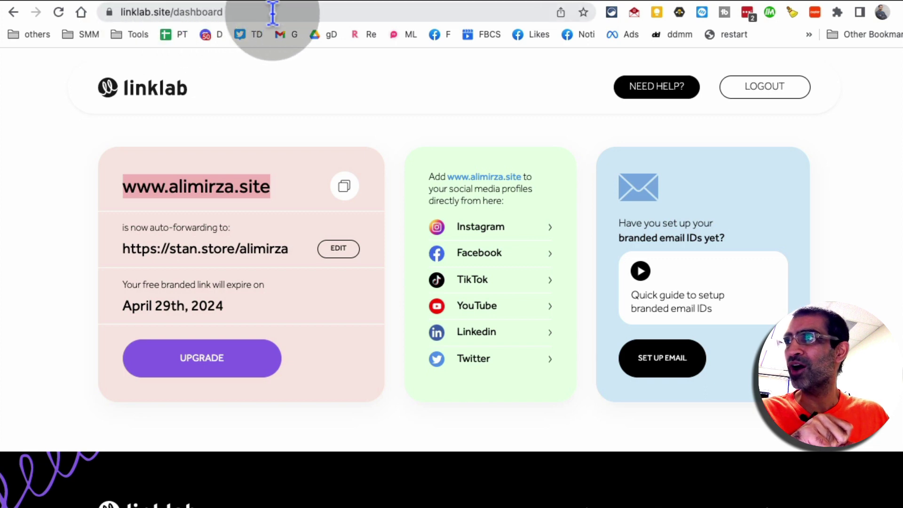
Step: Switch to Readow and add The Lean Startup as the book title for recommendations
{"action": "key", "text": "ctrl+Tab"}
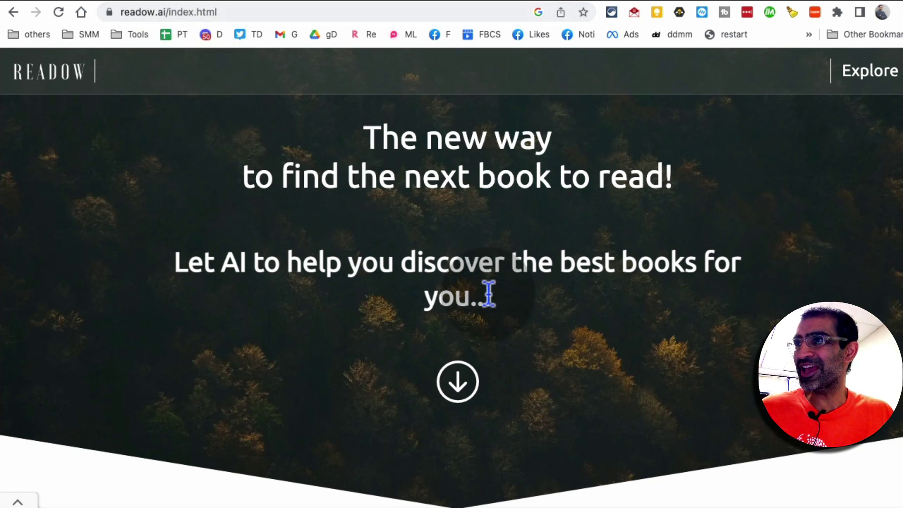
{"action": "left_click_drag", "start_coordinate": [221, 262], "coordinate": [571, 339]}
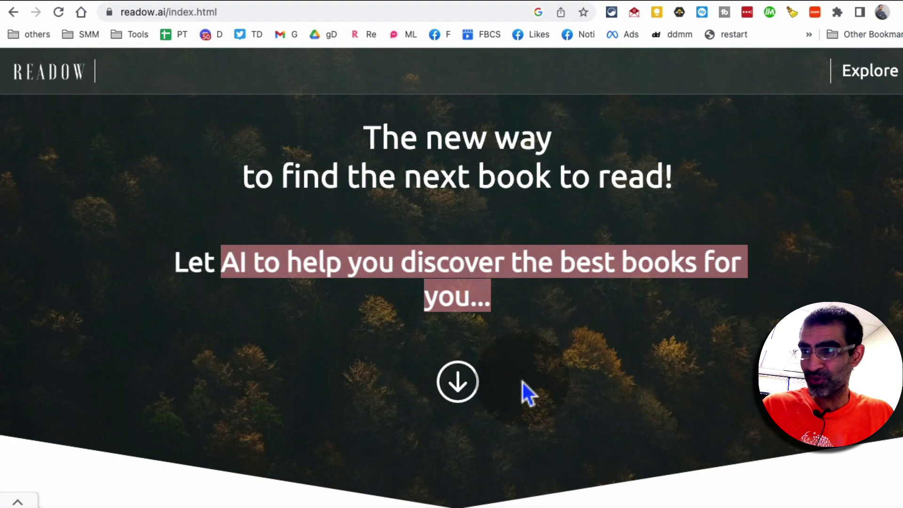
{"action": "left_click", "coordinate": [457, 382]}
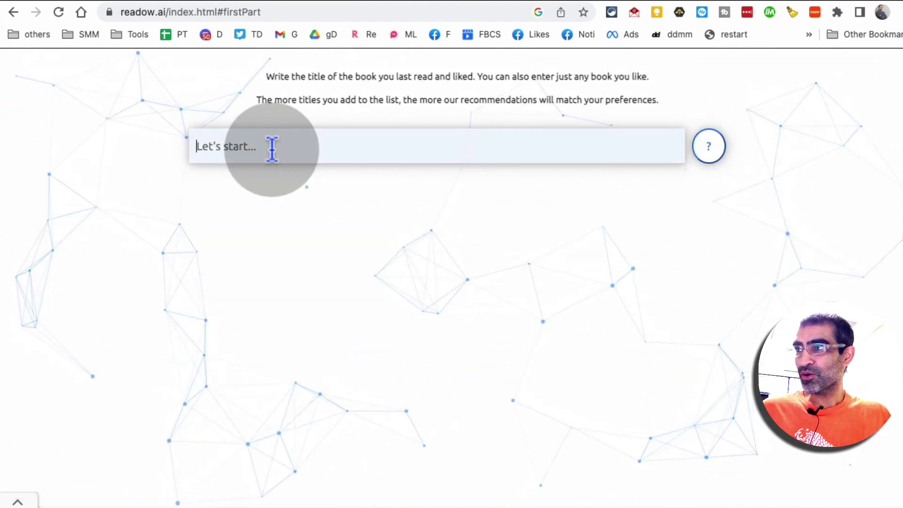
{"action": "left_click", "coordinate": [271, 148]}
{"action": "type", "text": "l"}
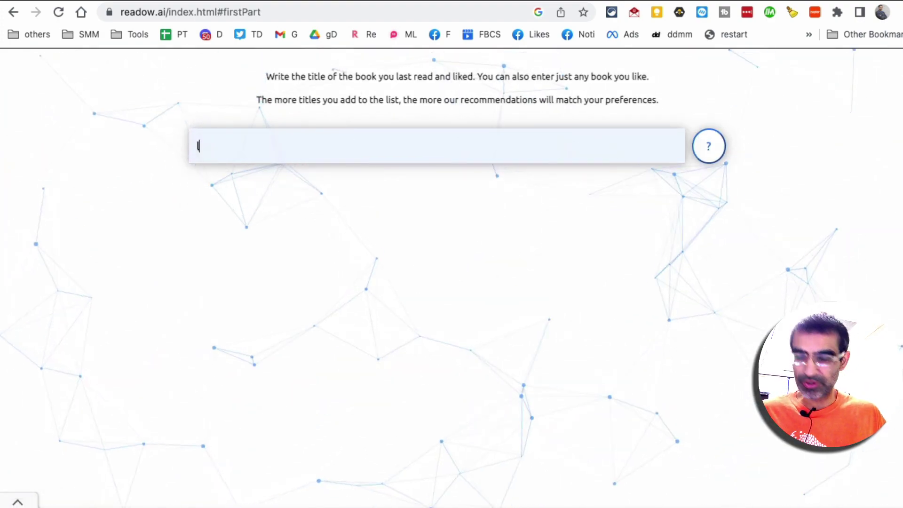
{"action": "type", "text": "ean sta"}
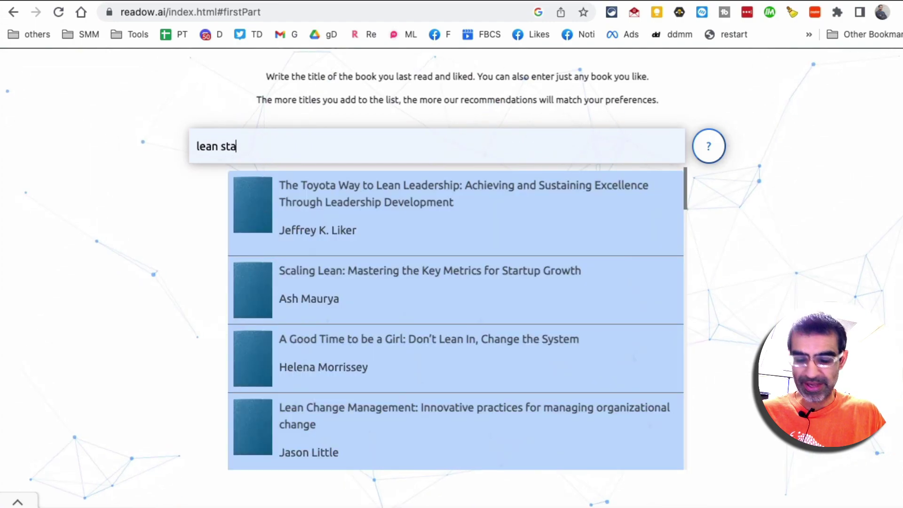
{"action": "type", "text": "rt"}
{"action": "left_click", "coordinate": [346, 185]}
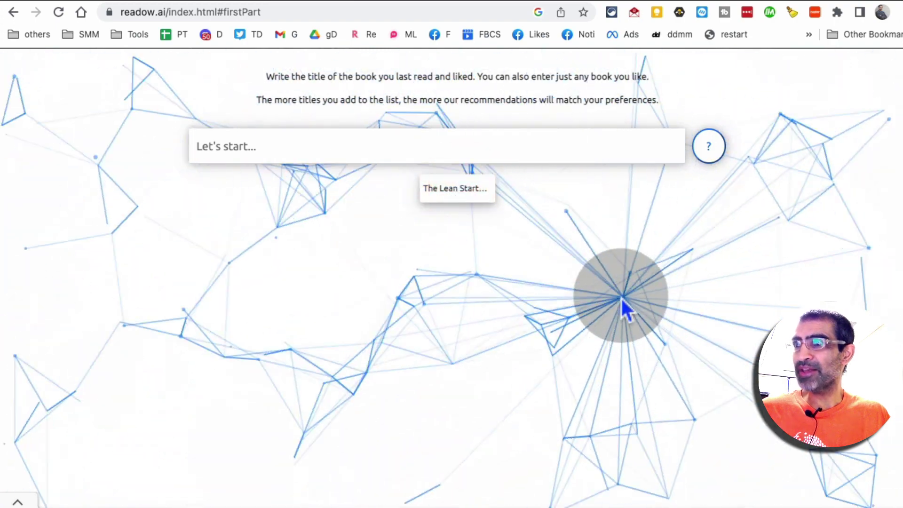
{"action": "scroll", "coordinate": [620, 297], "scroll_direction": "down", "scroll_amount": 3}
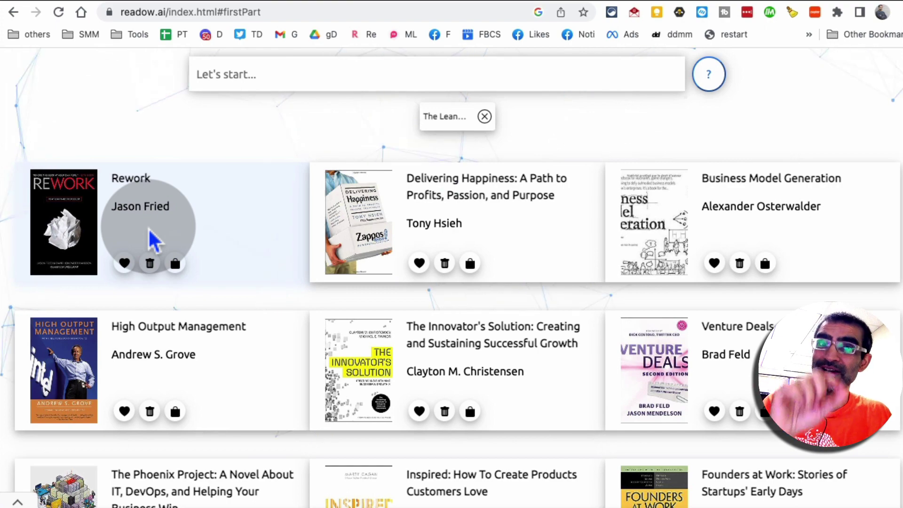
{"action": "scroll", "coordinate": [409, 228], "scroll_direction": "down", "scroll_amount": 3}
{"action": "scroll", "coordinate": [511, 237], "scroll_direction": "down", "scroll_amount": 3}
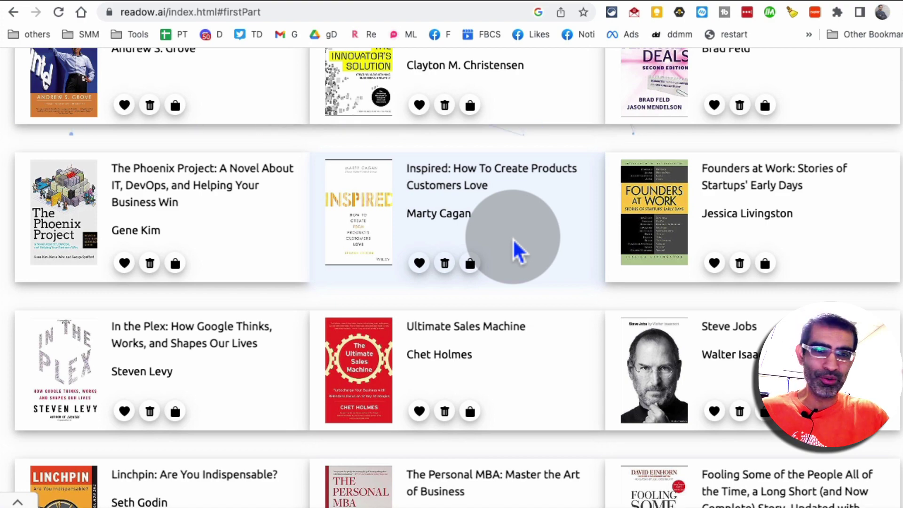
{"action": "scroll", "coordinate": [512, 238], "scroll_direction": "up", "scroll_amount": 2}
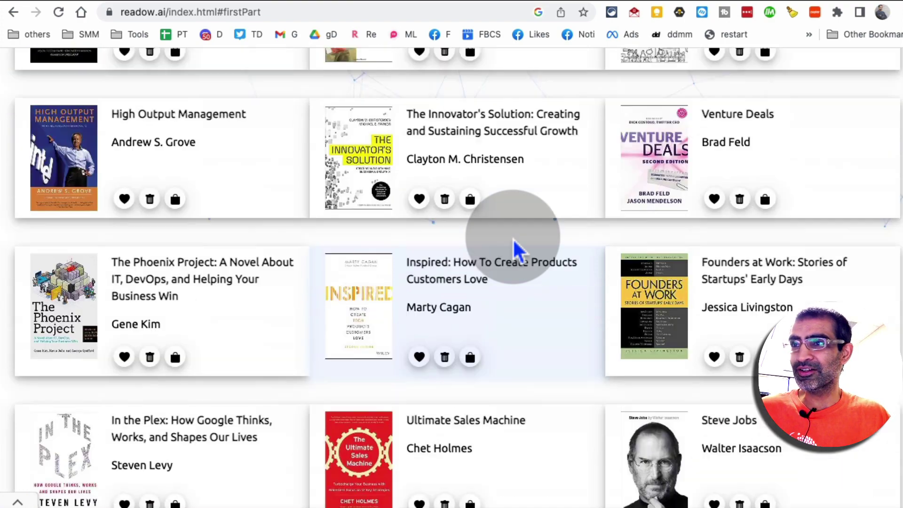
{"action": "scroll", "coordinate": [513, 238], "scroll_direction": "up", "scroll_amount": 5}
{"action": "scroll", "coordinate": [513, 237], "scroll_direction": "up", "scroll_amount": 3}
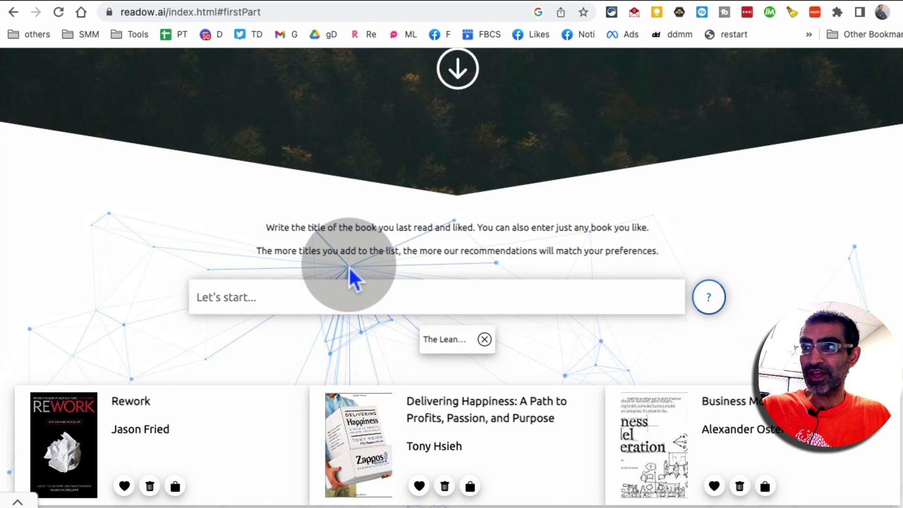
{"action": "scroll", "coordinate": [501, 339], "scroll_direction": "down", "scroll_amount": 5}
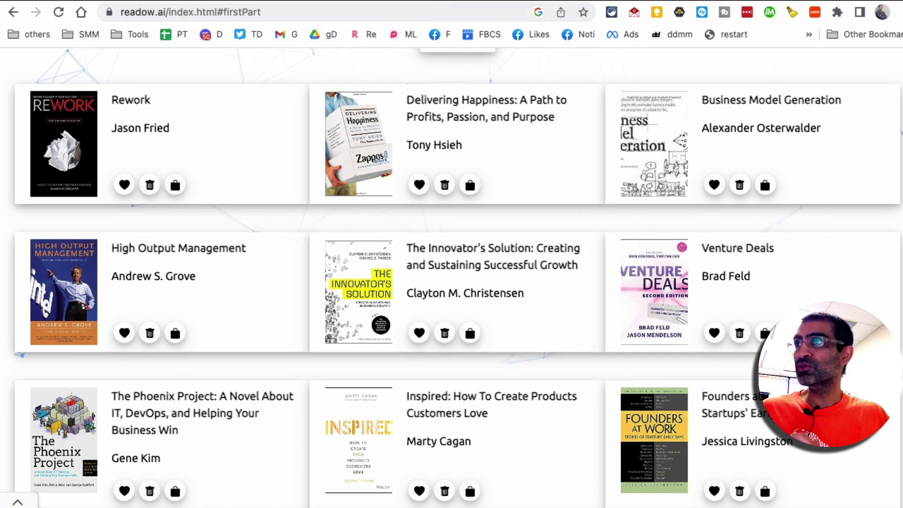
Step: Fill the giftbox.co form with books, age 25 and Wife, and submit it
{"action": "key", "text": "ctrl+Tab"}
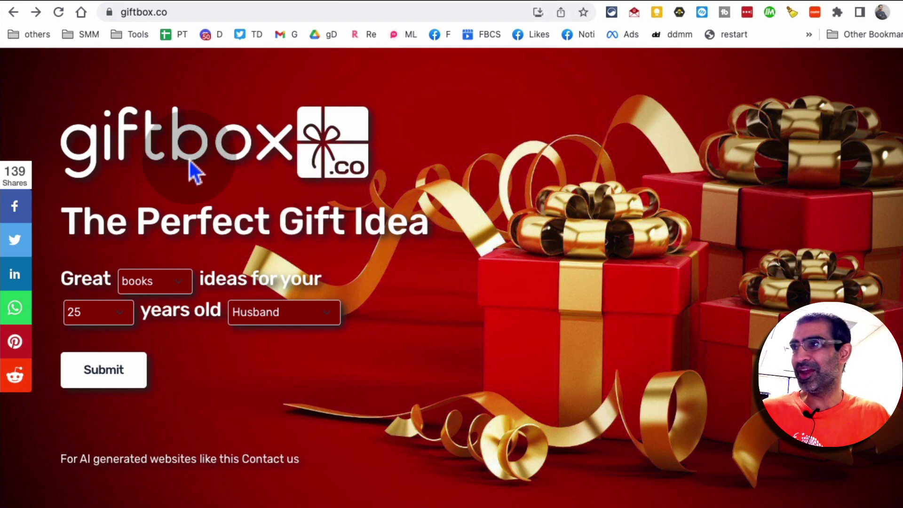
{"action": "left_click", "coordinate": [142, 279]}
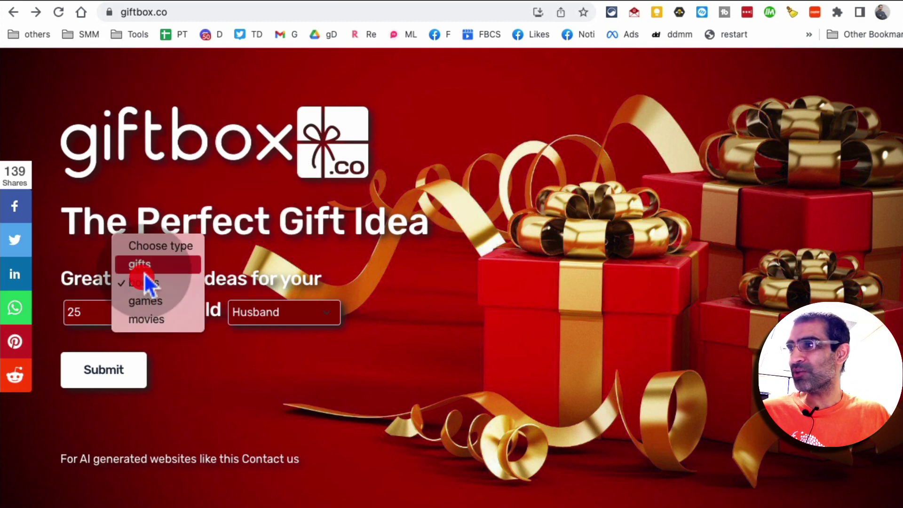
{"action": "left_click", "coordinate": [160, 286]}
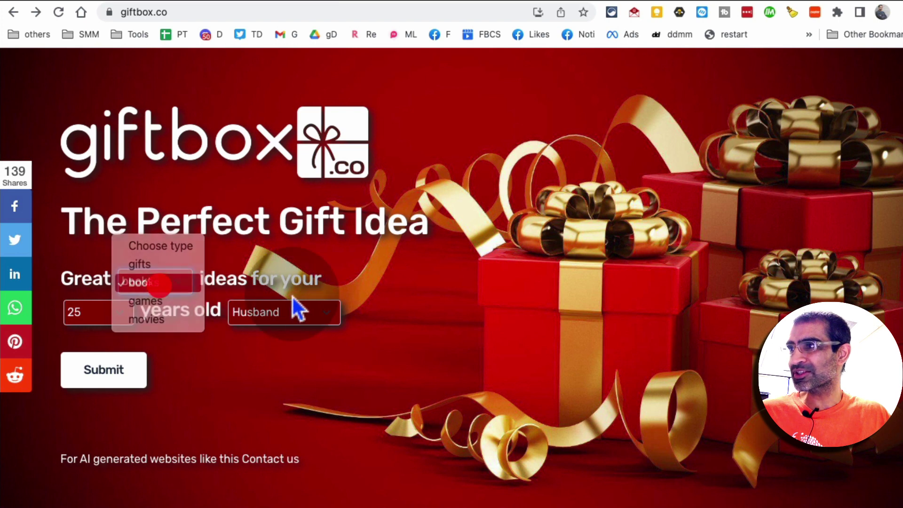
{"action": "left_click", "coordinate": [95, 312]}
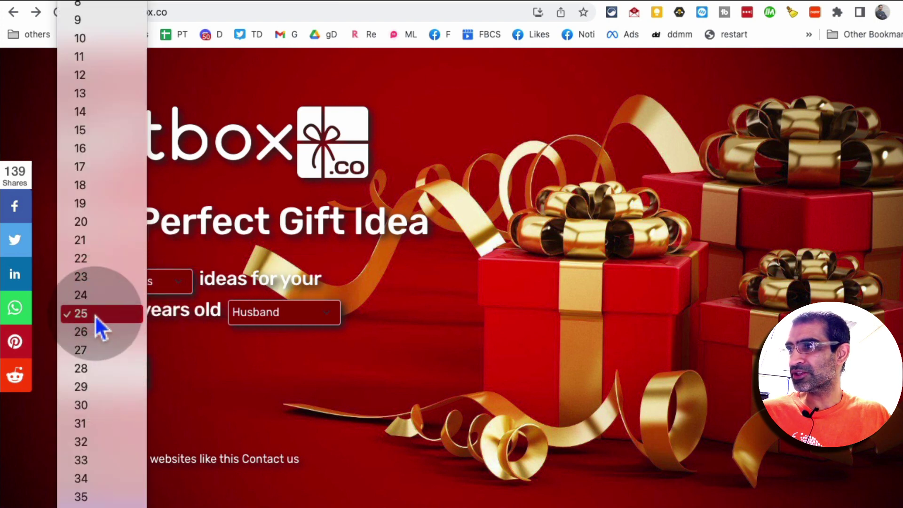
{"action": "left_click", "coordinate": [95, 315]}
{"action": "left_click", "coordinate": [283, 313]}
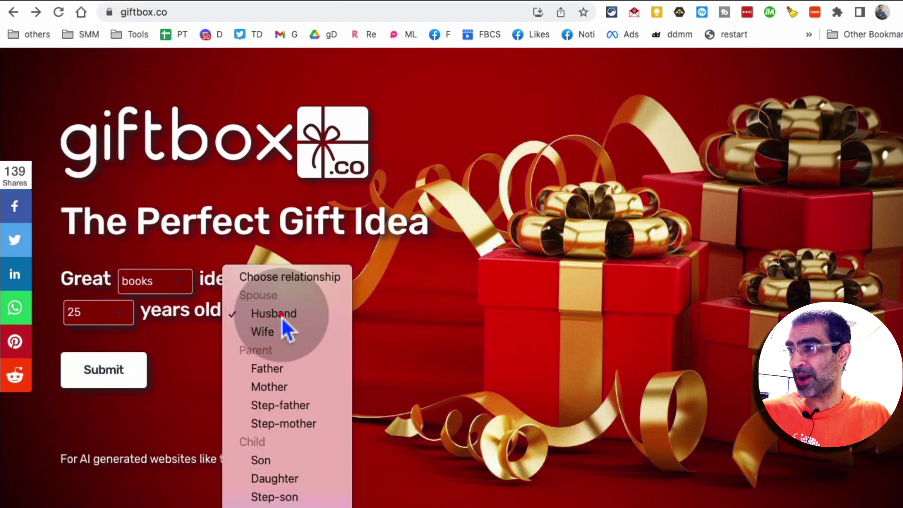
{"action": "left_click", "coordinate": [282, 316]}
{"action": "left_click", "coordinate": [284, 330]}
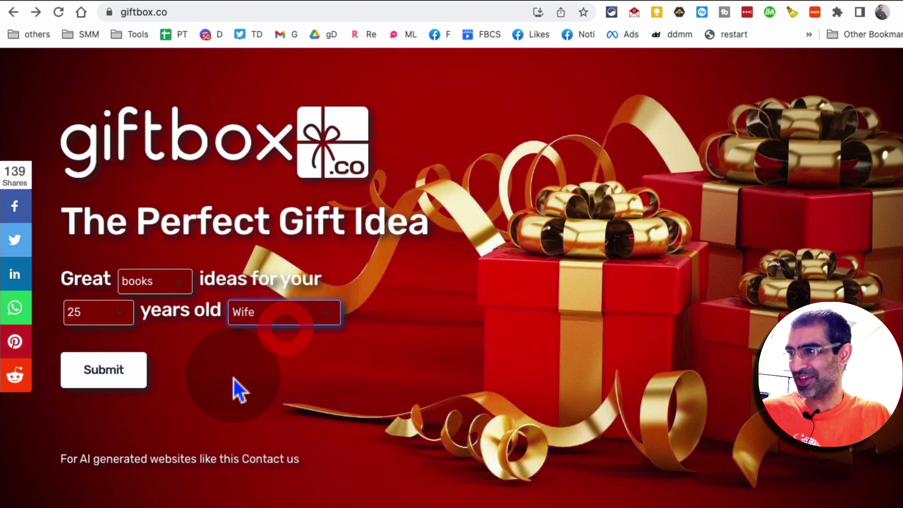
{"action": "left_click", "coordinate": [104, 370]}
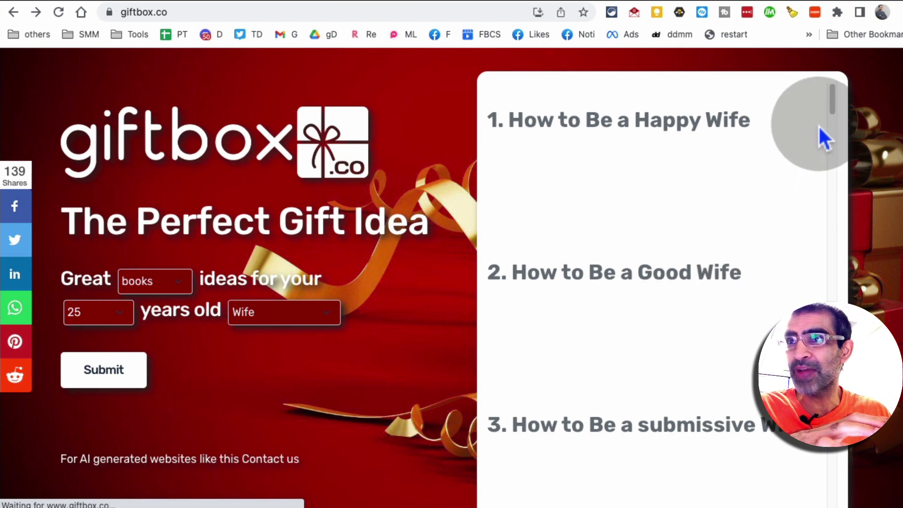
{"action": "left_click_drag", "start_coordinate": [829, 105], "coordinate": [832, 199]}
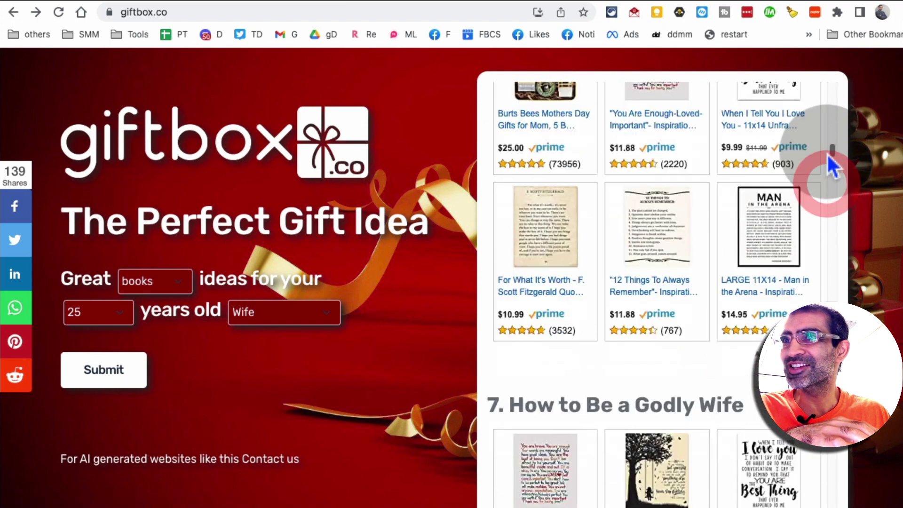
{"action": "left_click_drag", "start_coordinate": [833, 161], "coordinate": [832, 88]}
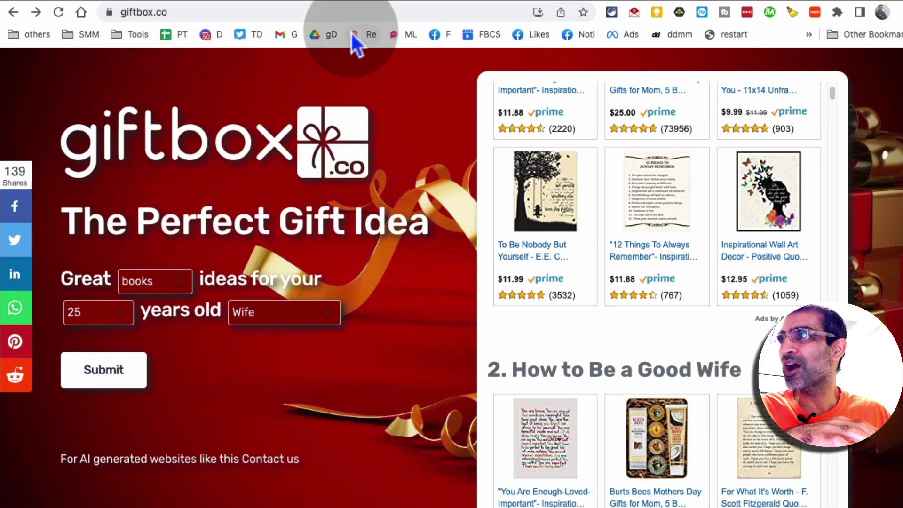
{"action": "key", "text": "ctrl+Tab"}
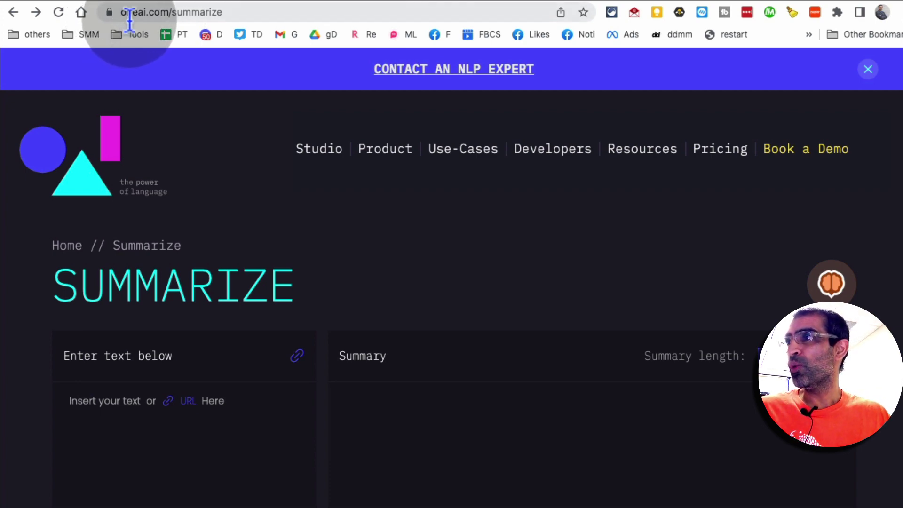
Step: Copy the web address of the SocialMediaToday article
{"action": "left_click", "coordinate": [229, 12]}
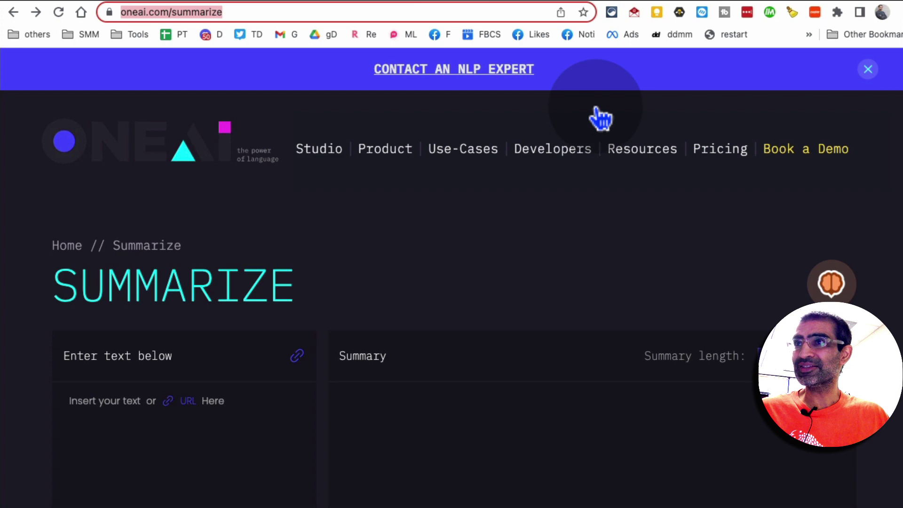
{"action": "key", "text": "ctrl+Tab"}
{"action": "left_click", "coordinate": [614, 253]}
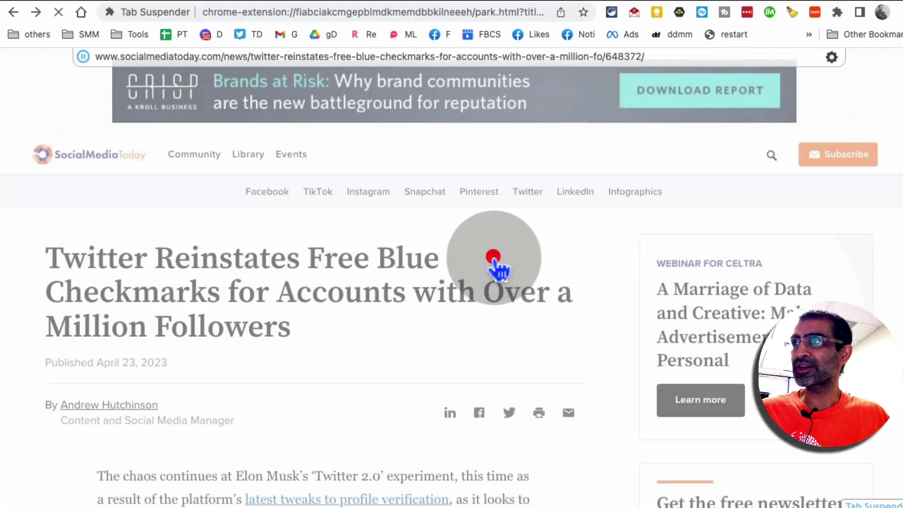
{"action": "left_click", "coordinate": [374, 11]}
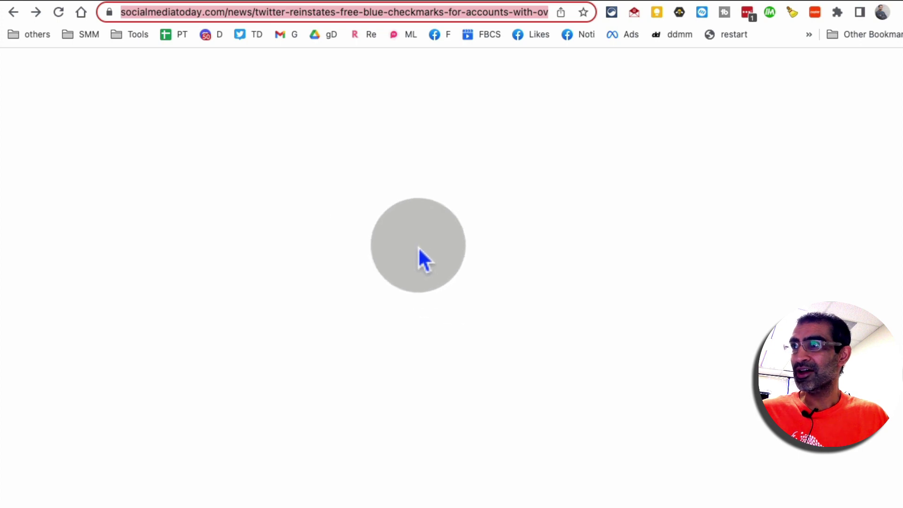
{"action": "scroll", "coordinate": [428, 224], "scroll_direction": "down", "scroll_amount": 3}
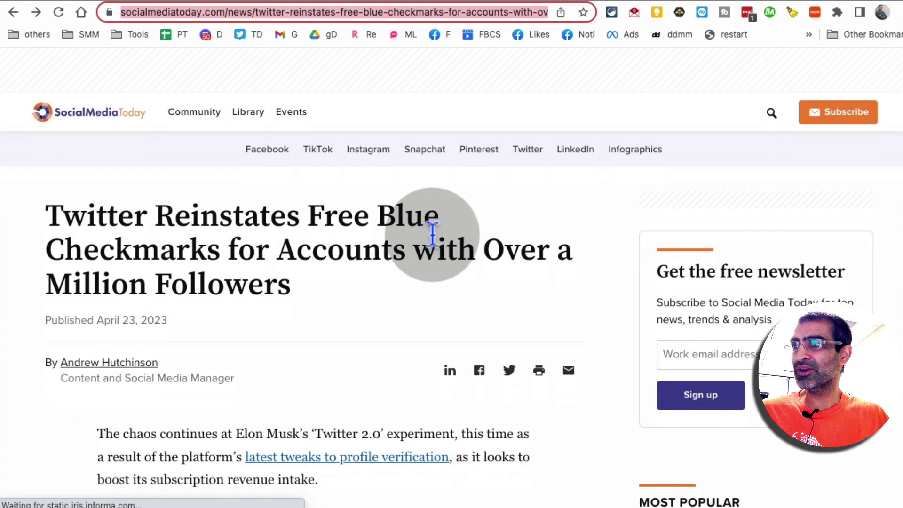
{"action": "key", "text": "ctrl+c"}
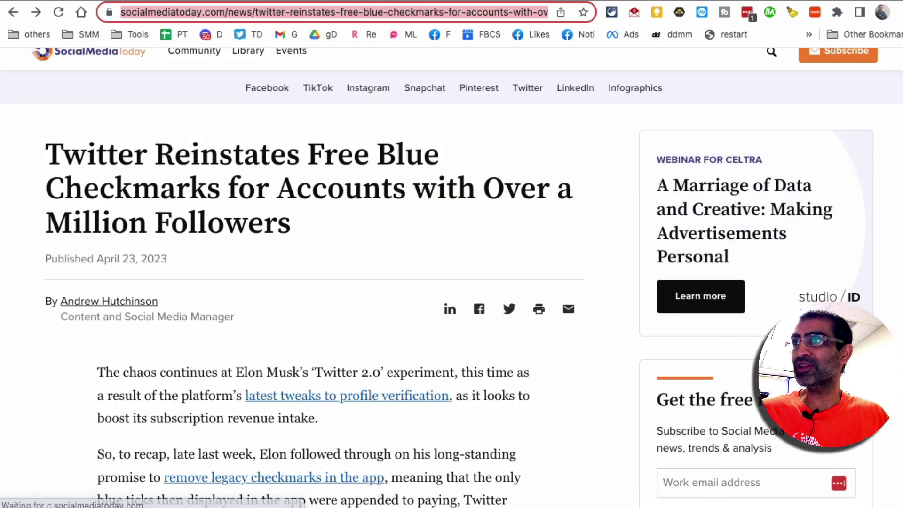
Step: Paste the article link into One AI's text box, summarize it, and select the summary
{"action": "key", "text": "ctrl+Tab"}
{"action": "left_click", "coordinate": [113, 420]}
{"action": "key", "text": "ctrl+v"}
{"action": "scroll", "coordinate": [212, 423], "scroll_direction": "down", "scroll_amount": 3}
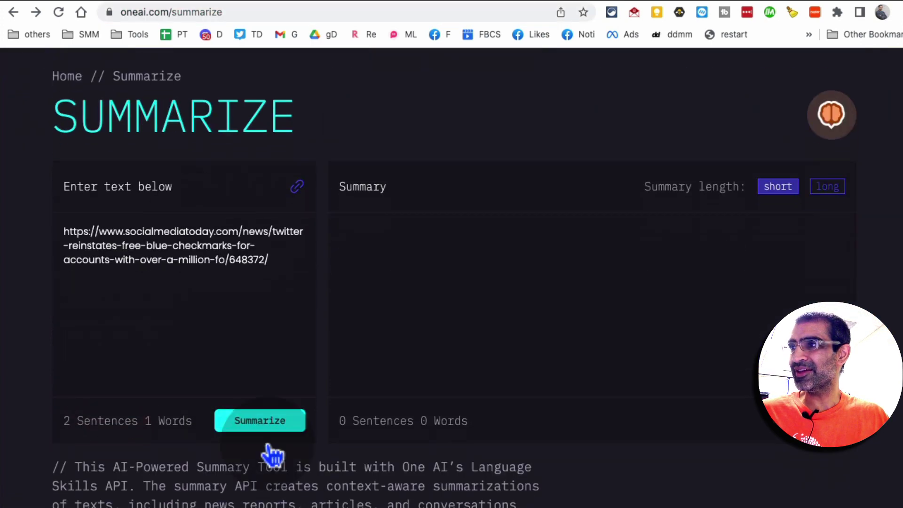
{"action": "left_click", "coordinate": [272, 428]}
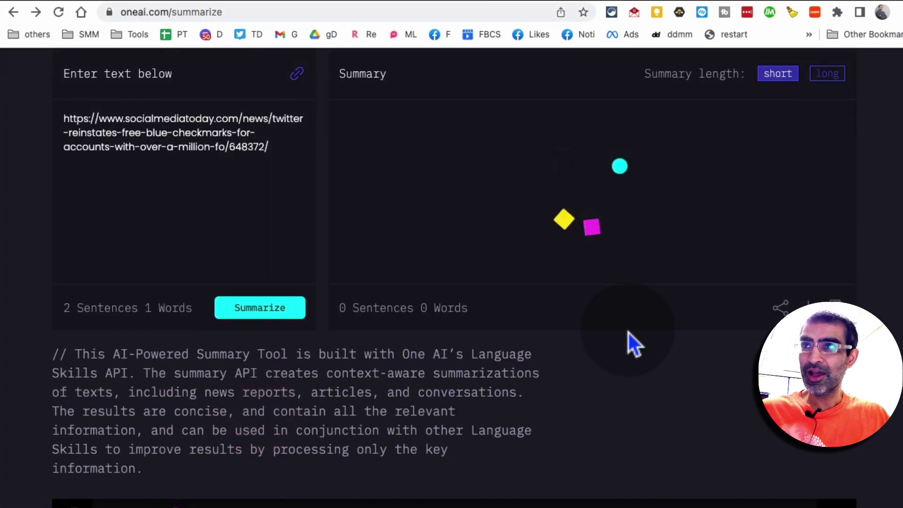
{"action": "scroll", "coordinate": [628, 332], "scroll_direction": "down", "scroll_amount": 2}
{"action": "scroll", "coordinate": [628, 332], "scroll_direction": "up", "scroll_amount": 1}
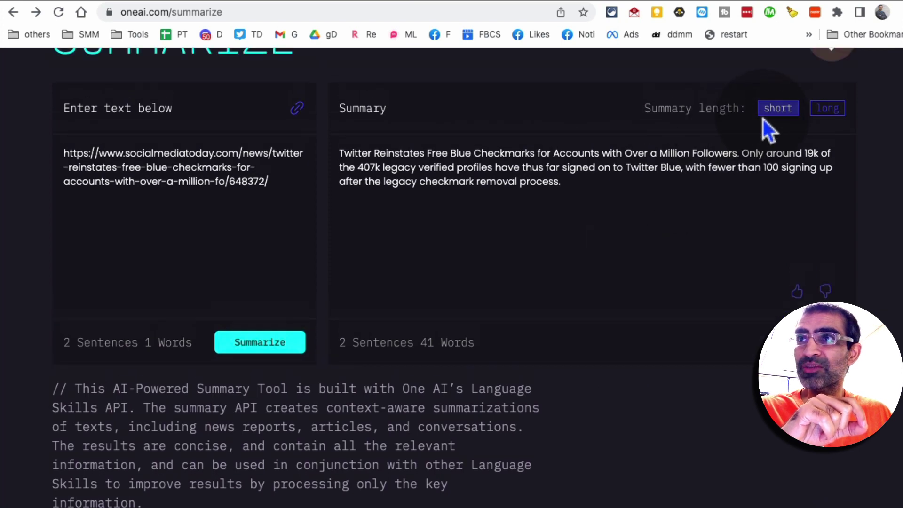
{"action": "left_click_drag", "start_coordinate": [612, 188], "coordinate": [340, 151]}
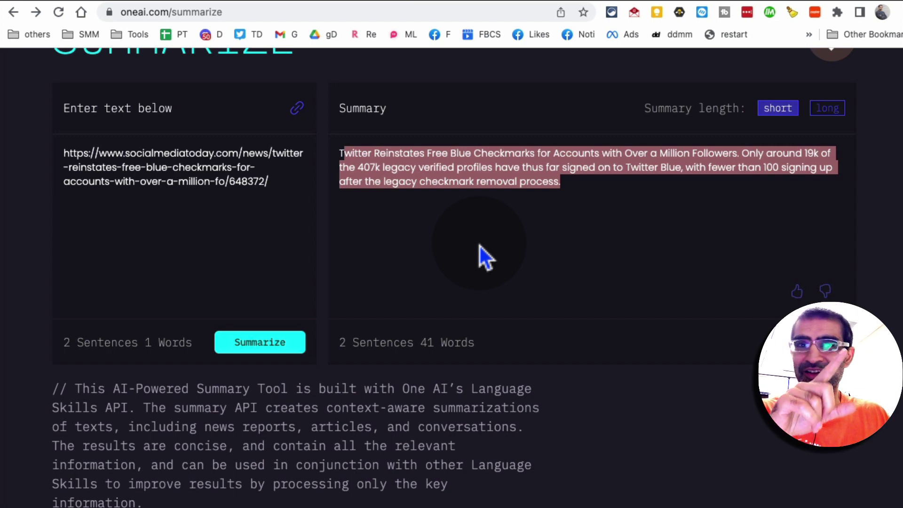
{"action": "left_click", "coordinate": [487, 220]}
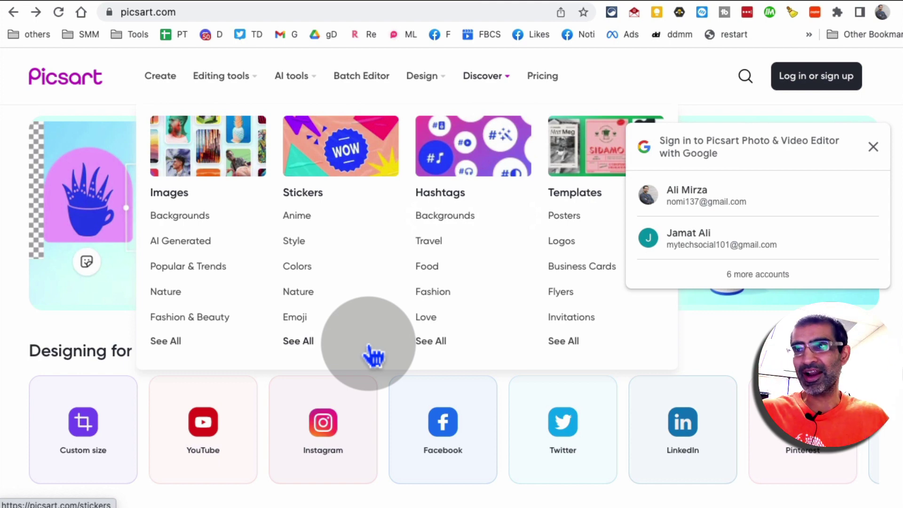
Step: Open Picsart's AI Image Generator and submit the prompt 'white cat with pink glasses'
{"action": "left_click", "coordinate": [872, 147]}
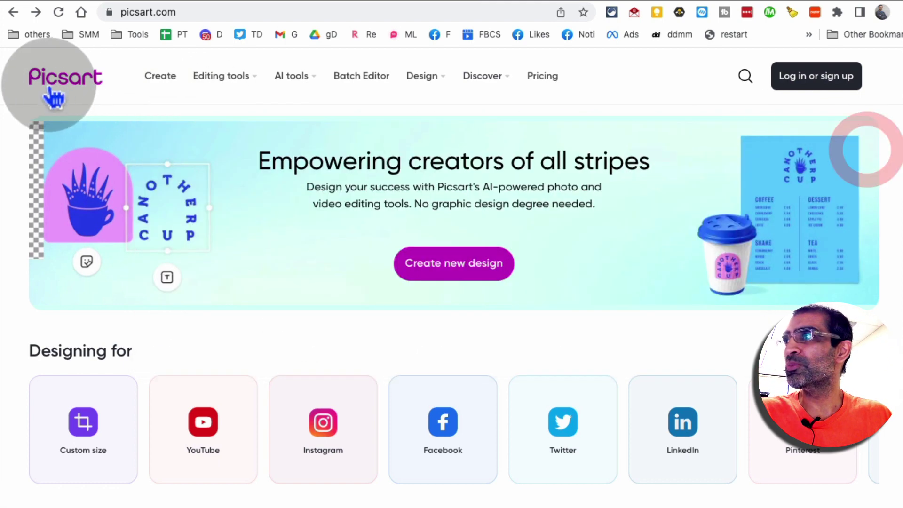
{"action": "mouse_move", "coordinate": [291, 75]}
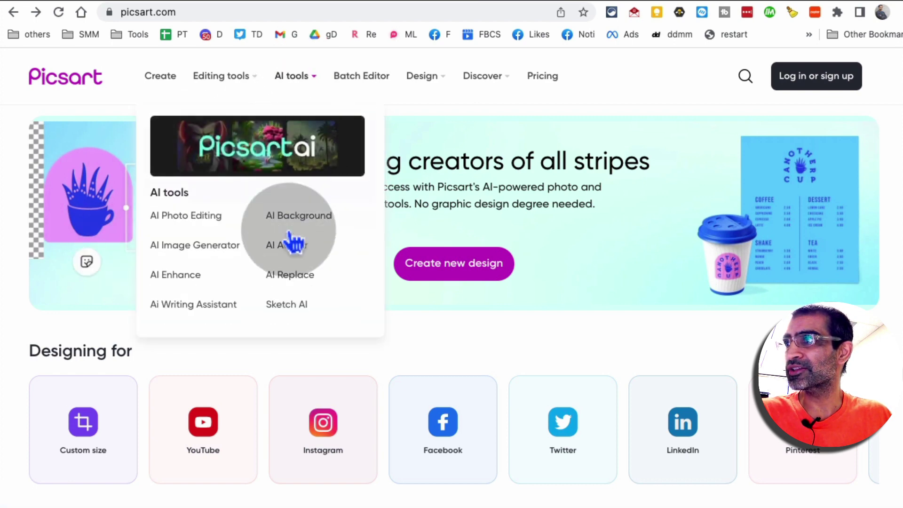
{"action": "left_click", "coordinate": [215, 245]}
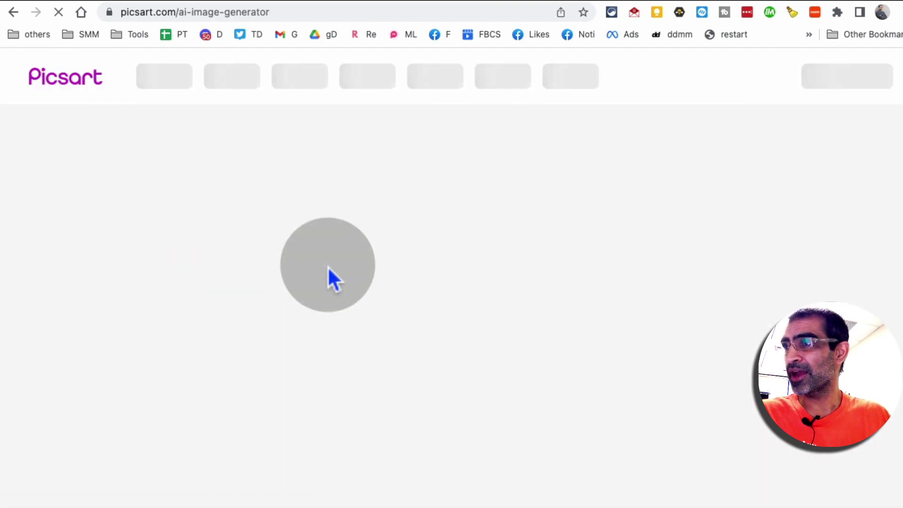
{"action": "scroll", "coordinate": [330, 267], "scroll_direction": "down", "scroll_amount": 3}
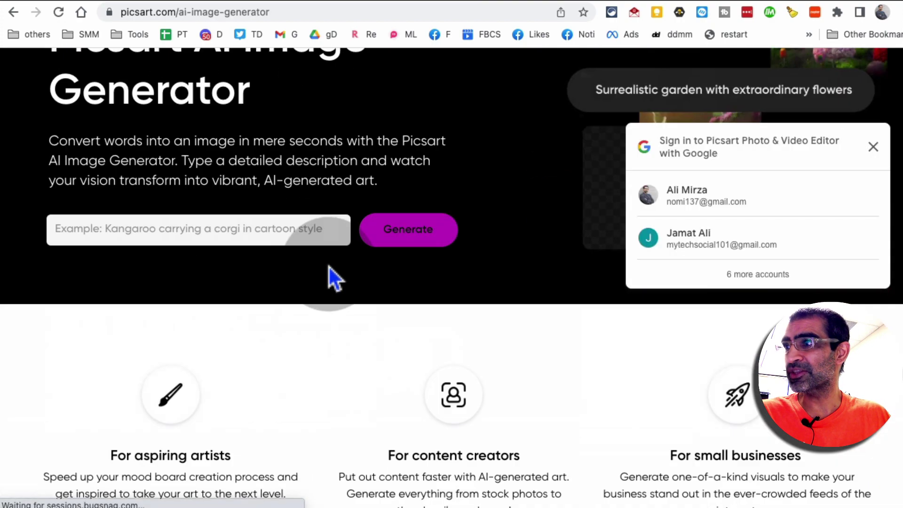
{"action": "left_click", "coordinate": [873, 147]}
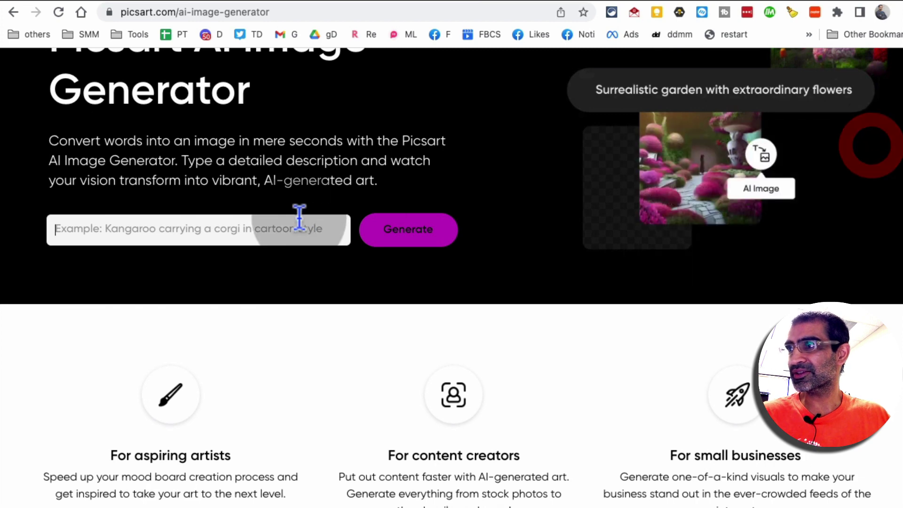
{"action": "left_click", "coordinate": [299, 225]}
{"action": "type", "text": "white cat w"}
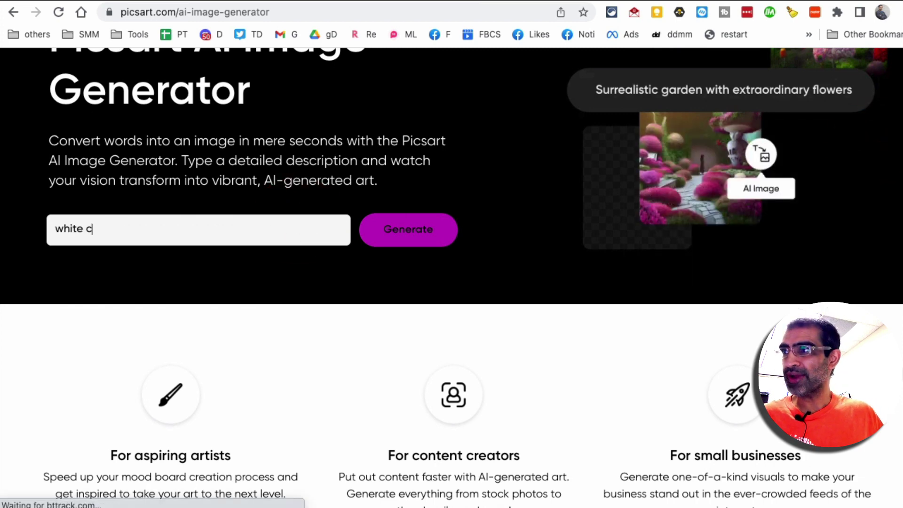
{"action": "type", "text": "ith pink glasses"}
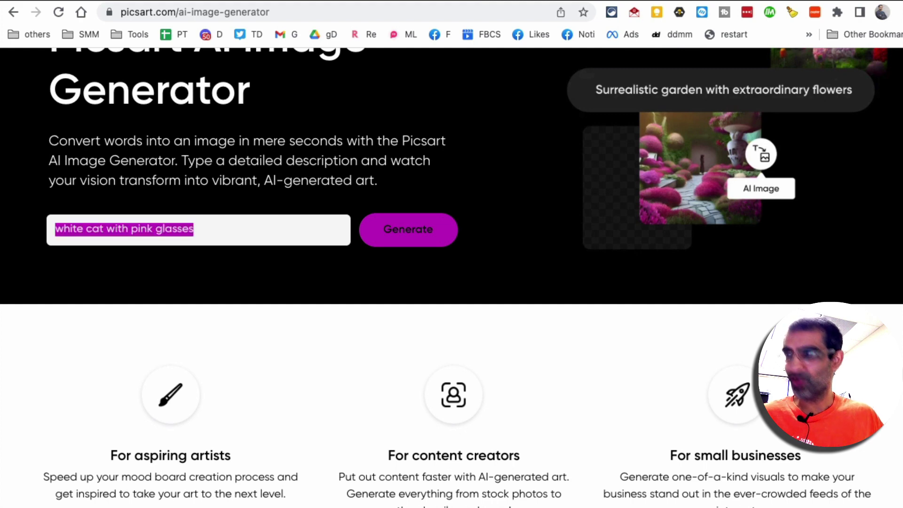
{"action": "left_click", "coordinate": [420, 237]}
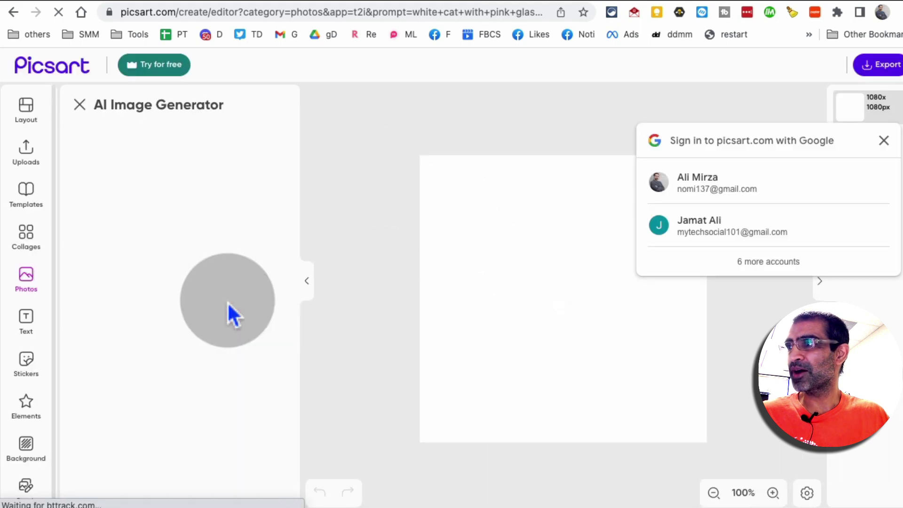
Step: Place the first generated white-cat image and enlarge it to fill the canvas
{"action": "left_click", "coordinate": [884, 140]}
{"action": "left_click", "coordinate": [200, 290]}
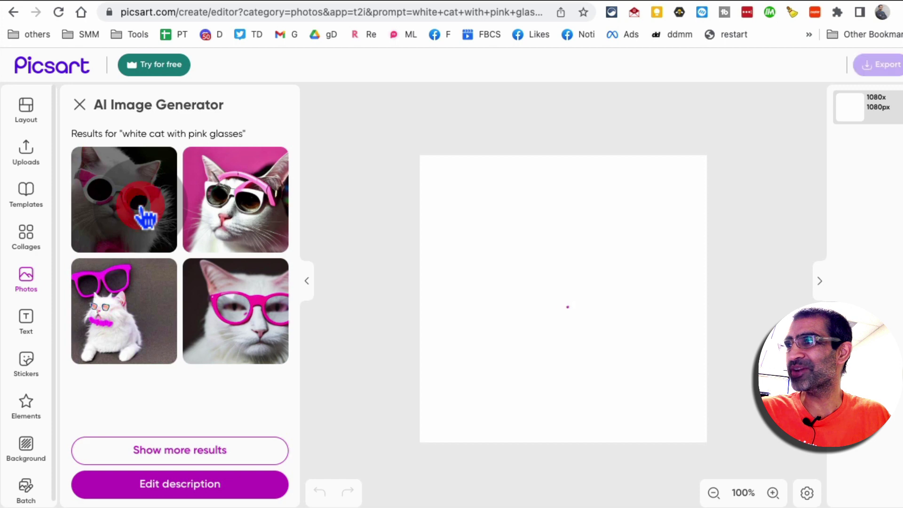
{"action": "left_click", "coordinate": [145, 215]}
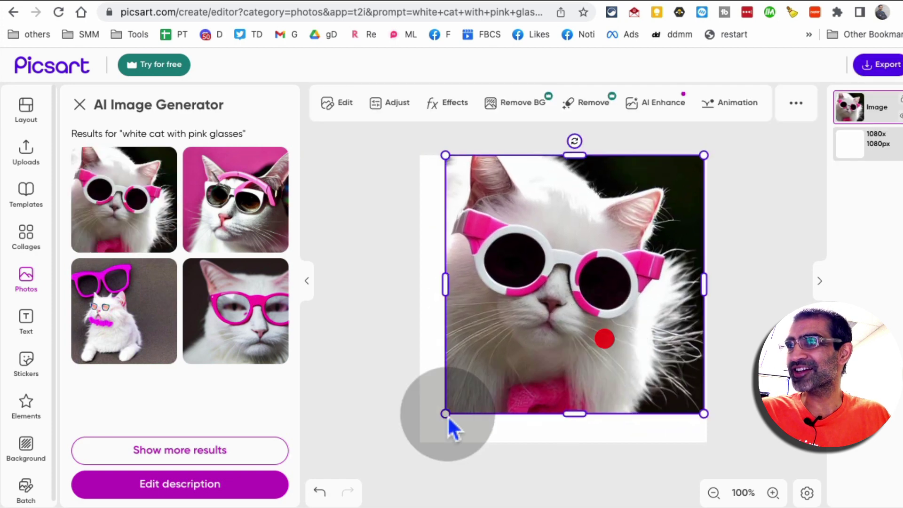
{"action": "left_click_drag", "start_coordinate": [445, 415], "coordinate": [427, 443]}
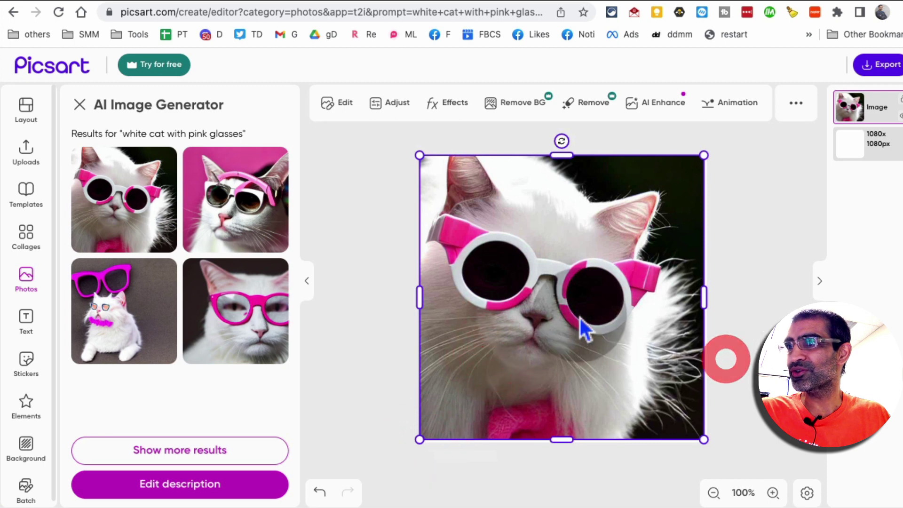
{"action": "left_click_drag", "start_coordinate": [580, 318], "coordinate": [584, 321]}
{"action": "left_click", "coordinate": [418, 139]}
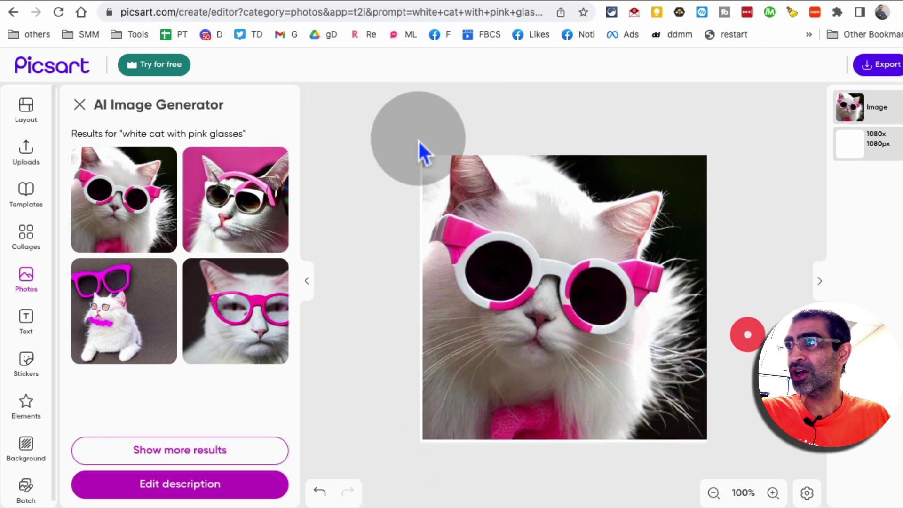
Step: Set image Brightness to 81 and Contrast to -59, then go to the Orkoi tab
{"action": "left_click", "coordinate": [345, 102]}
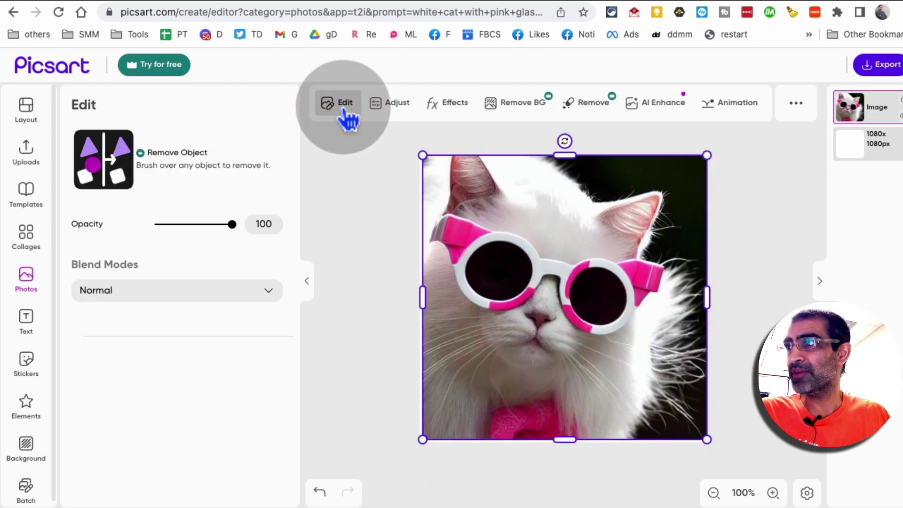
{"action": "left_click", "coordinate": [397, 103]}
{"action": "left_click_drag", "start_coordinate": [188, 169], "coordinate": [219, 169]}
{"action": "left_click_drag", "start_coordinate": [188, 200], "coordinate": [165, 200]}
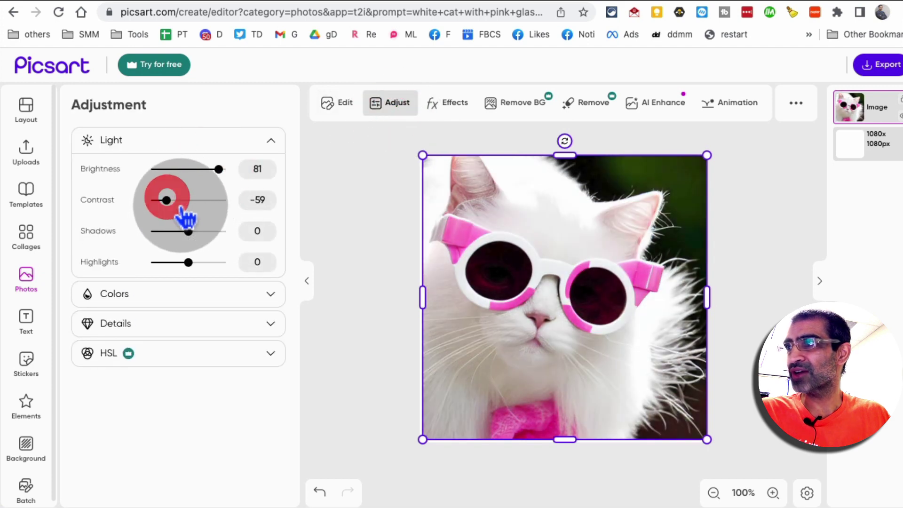
{"action": "left_click", "coordinate": [343, 253]}
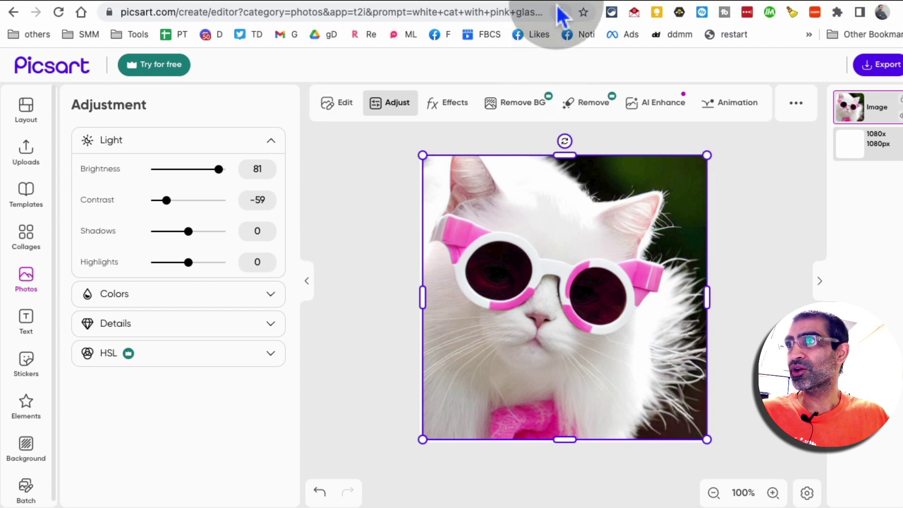
{"action": "left_click", "coordinate": [635, 12]}
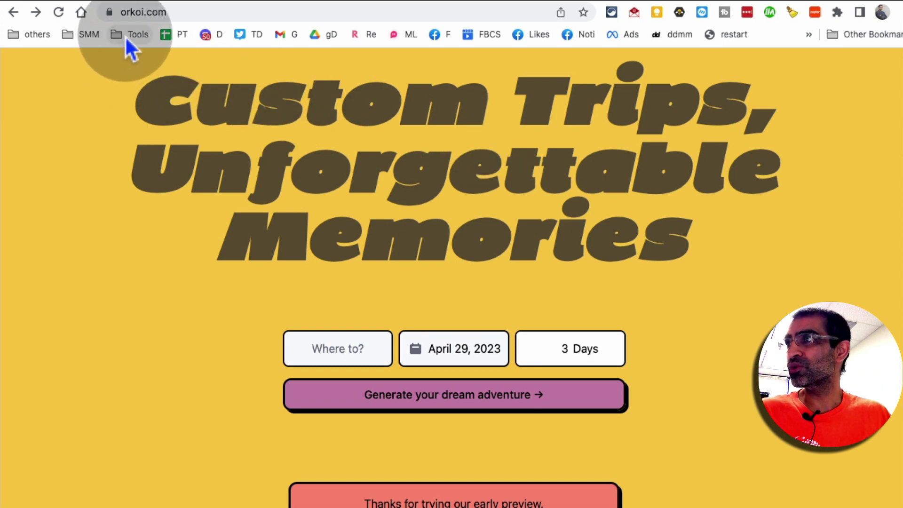
Step: Enter chicago as the destination and May 4, 2023 as the 3-day trip's start
{"action": "left_click", "coordinate": [182, 12]}
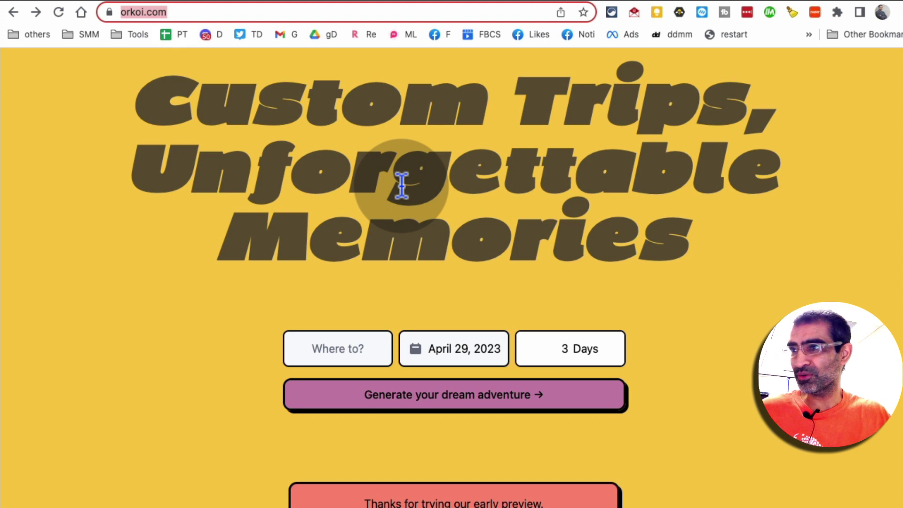
{"action": "left_click", "coordinate": [338, 343]}
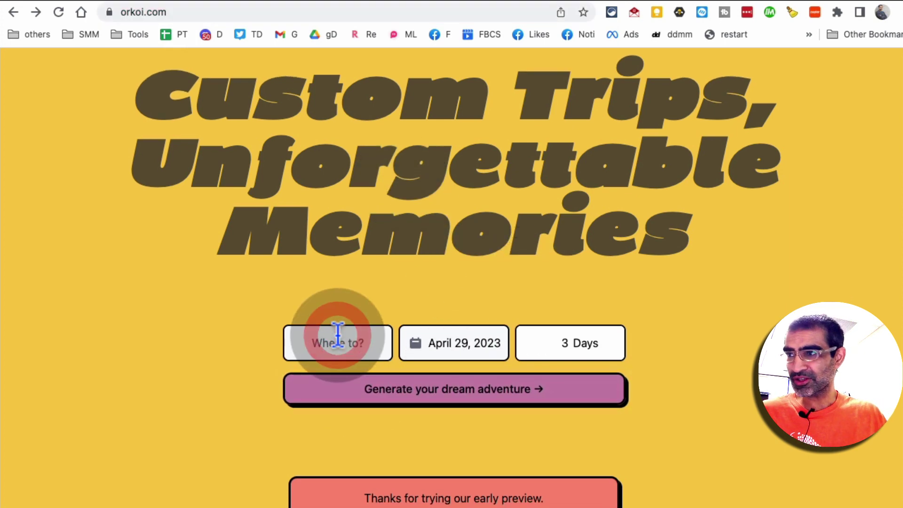
{"action": "left_click", "coordinate": [339, 338]}
{"action": "type", "text": "chicago"}
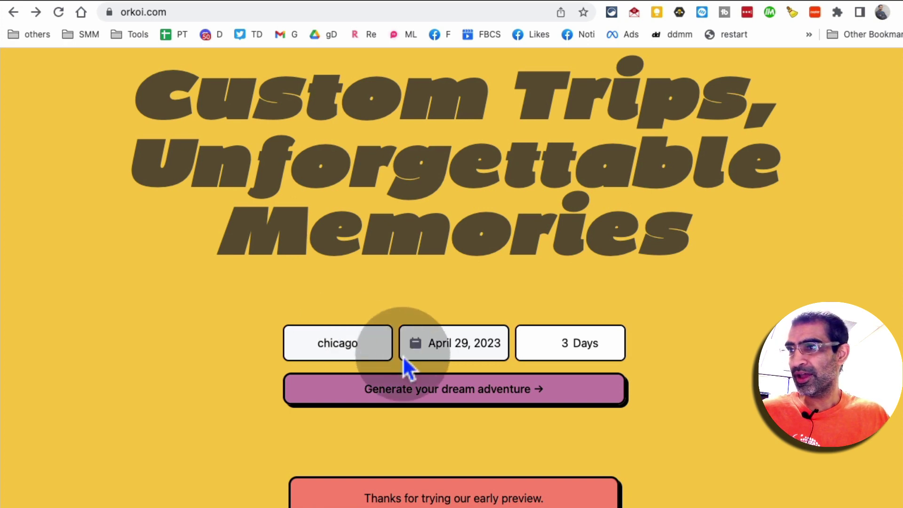
{"action": "left_click", "coordinate": [424, 343]}
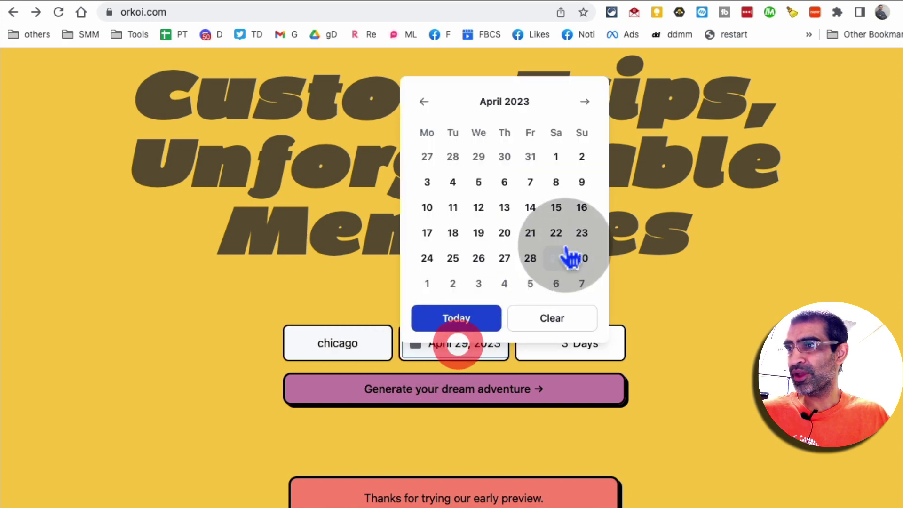
{"action": "left_click", "coordinate": [504, 283]}
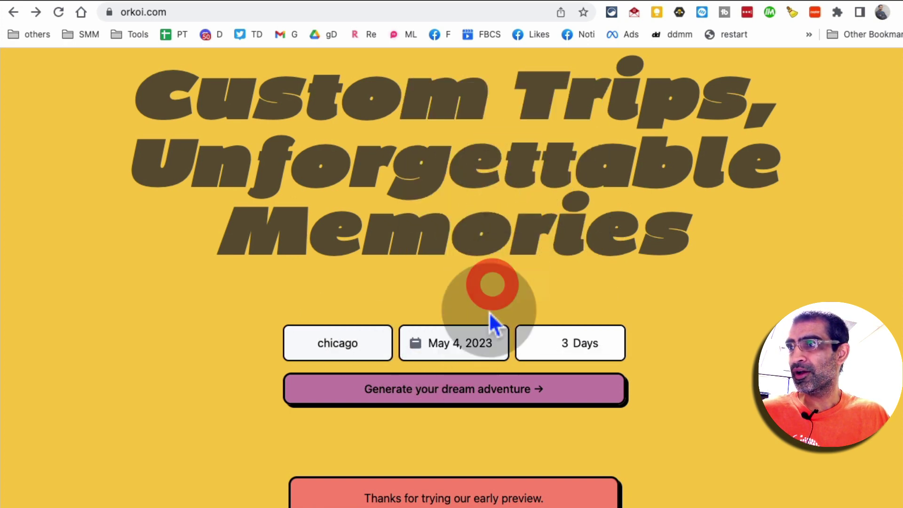
Step: Generate and review the Chicago itinerary through Alinea dinner, then open isthischannelmonetized.com
{"action": "left_click", "coordinate": [431, 393]}
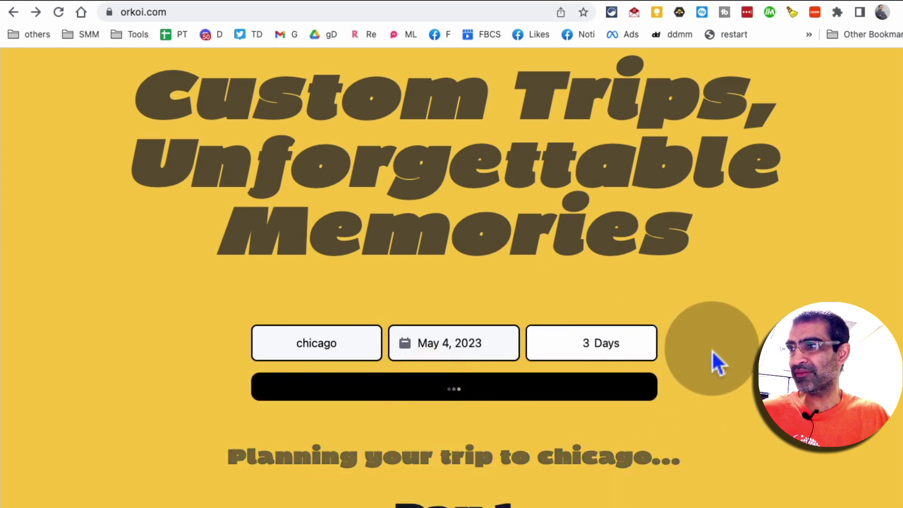
{"action": "scroll", "coordinate": [712, 349], "scroll_direction": "down", "scroll_amount": 1}
{"action": "scroll", "coordinate": [714, 351], "scroll_direction": "down", "scroll_amount": 5}
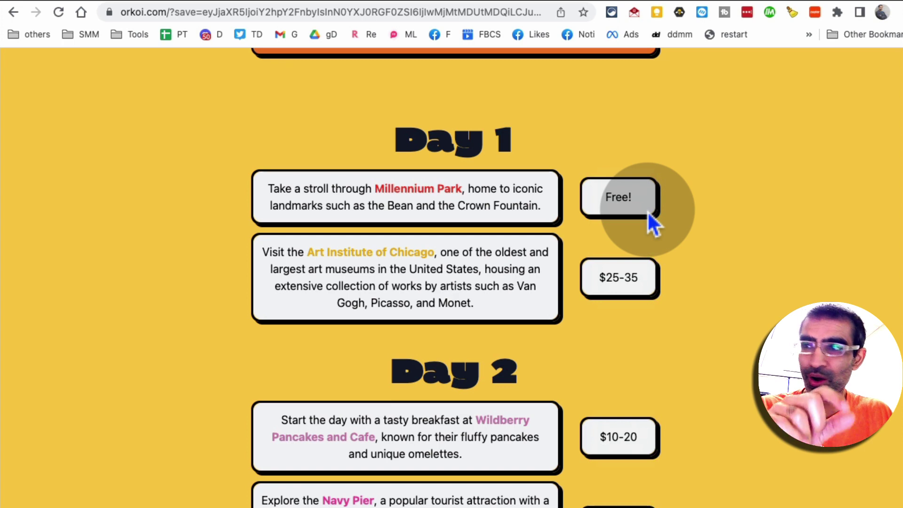
{"action": "scroll", "coordinate": [669, 340], "scroll_direction": "down", "scroll_amount": 3}
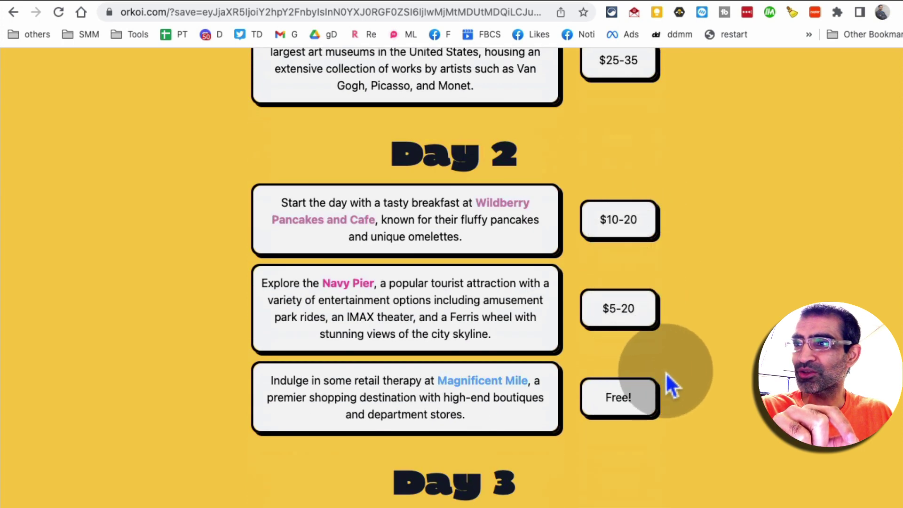
{"action": "scroll", "coordinate": [677, 375], "scroll_direction": "down", "scroll_amount": 3}
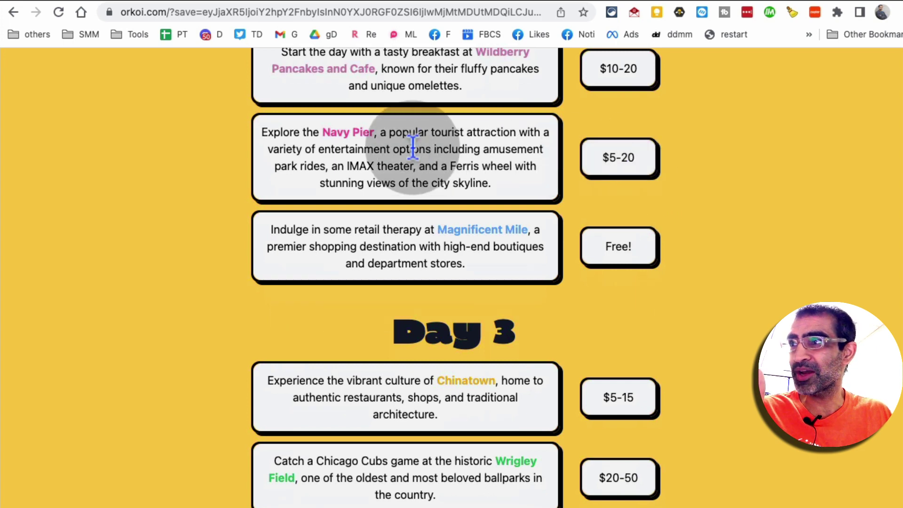
{"action": "scroll", "coordinate": [614, 220], "scroll_direction": "up", "scroll_amount": 1}
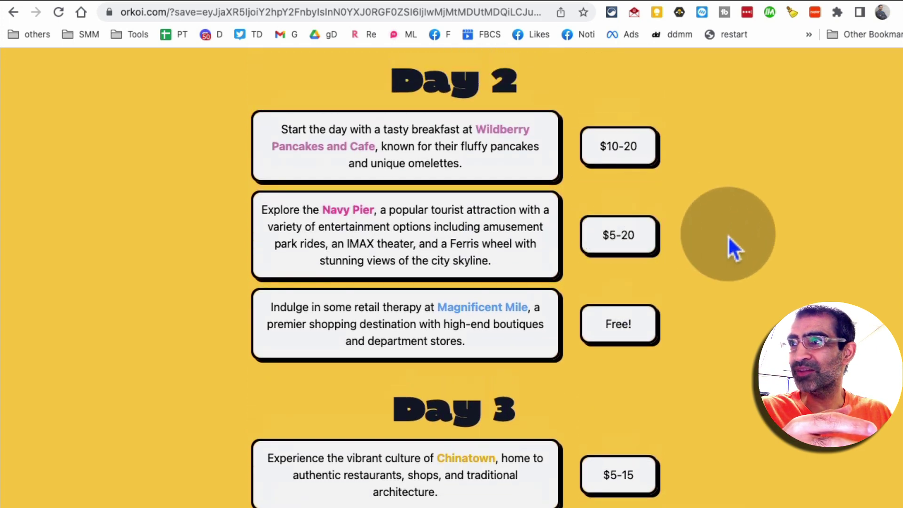
{"action": "scroll", "coordinate": [727, 247], "scroll_direction": "down", "scroll_amount": 2}
{"action": "scroll", "coordinate": [727, 251], "scroll_direction": "down", "scroll_amount": 2}
{"action": "scroll", "coordinate": [727, 250], "scroll_direction": "down", "scroll_amount": 2}
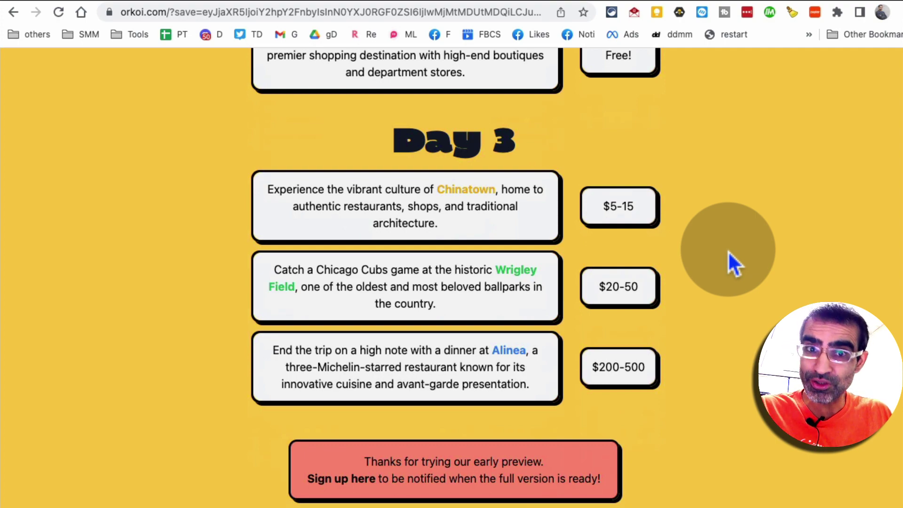
{"action": "scroll", "coordinate": [728, 250], "scroll_direction": "up", "scroll_amount": 5}
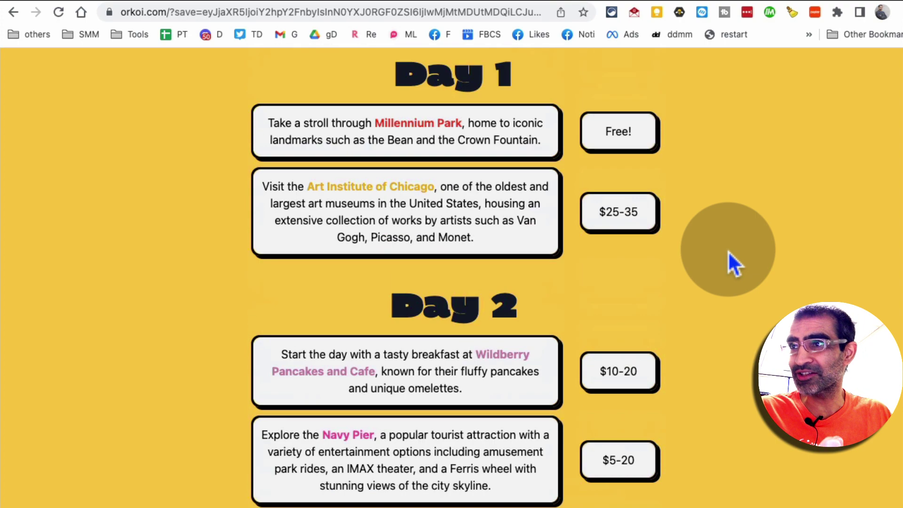
{"action": "scroll", "coordinate": [728, 251], "scroll_direction": "up", "scroll_amount": 5}
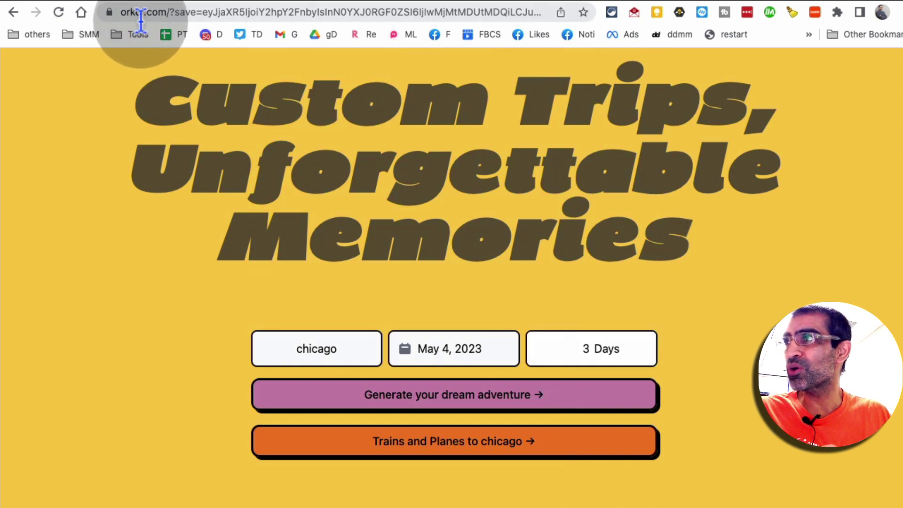
{"action": "left_click", "coordinate": [561, 34]}
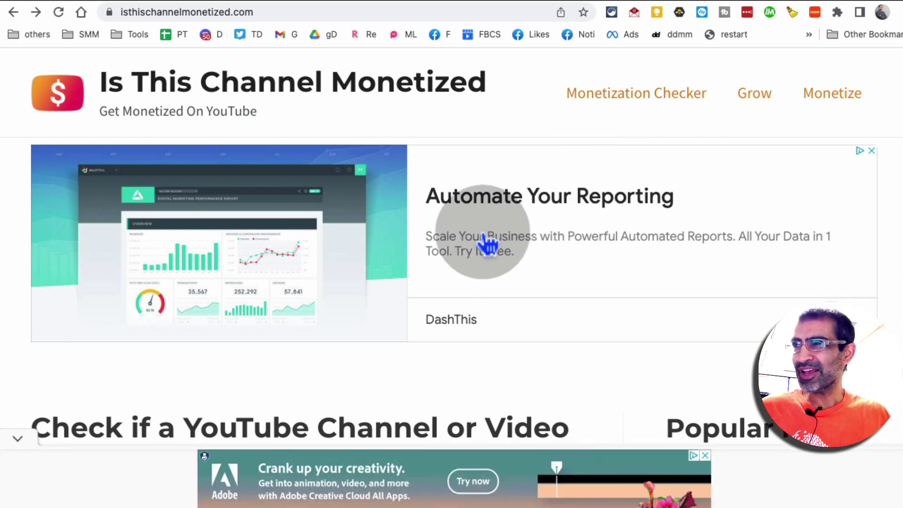
{"action": "scroll", "coordinate": [489, 226], "scroll_direction": "down", "scroll_amount": 1}
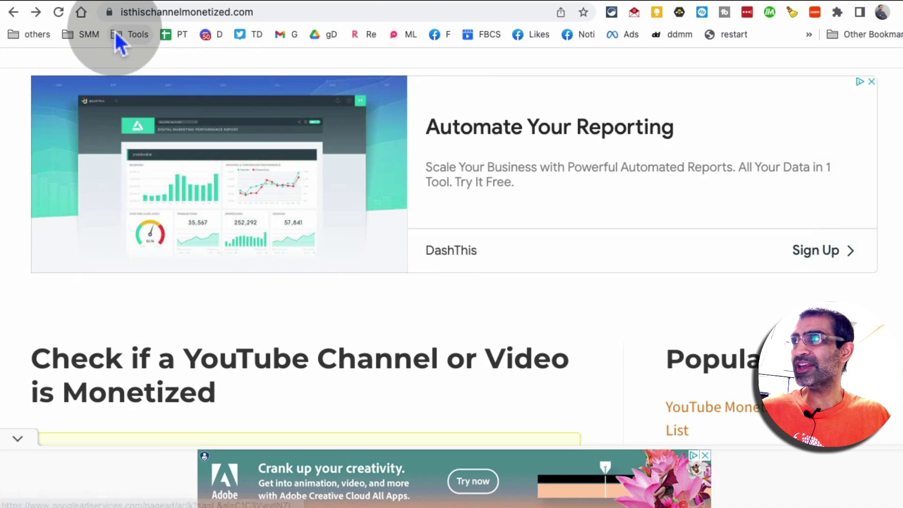
{"action": "scroll", "coordinate": [511, 262], "scroll_direction": "down", "scroll_amount": 5}
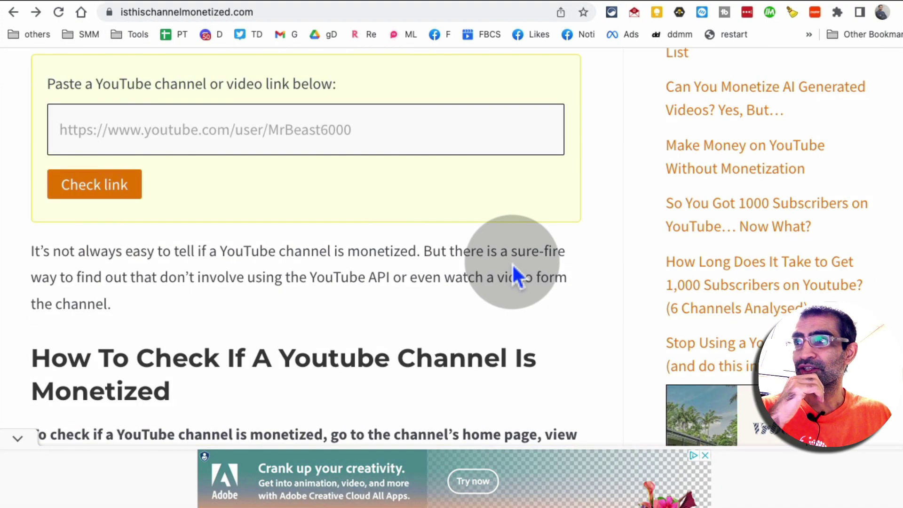
Step: Check the saved techsocial101 channel link for monetization
{"action": "left_click", "coordinate": [278, 131]}
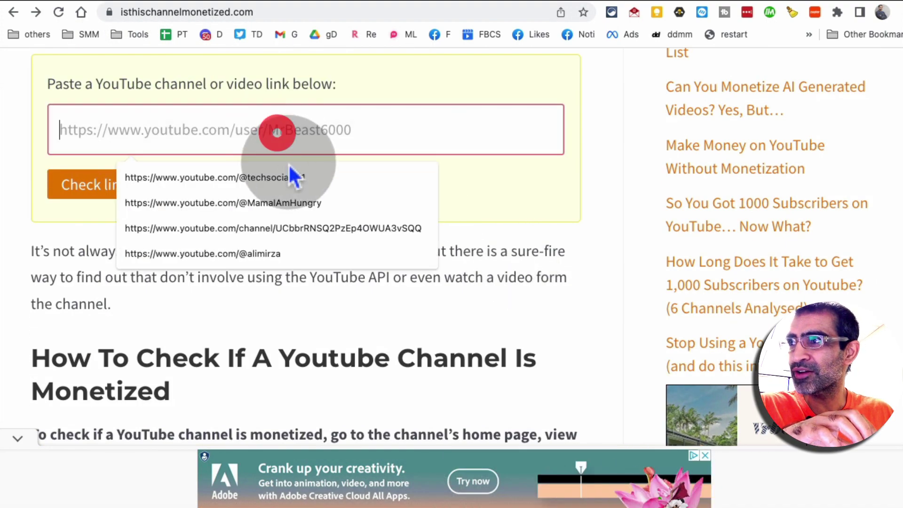
{"action": "left_click", "coordinate": [289, 176]}
{"action": "left_click", "coordinate": [94, 184]}
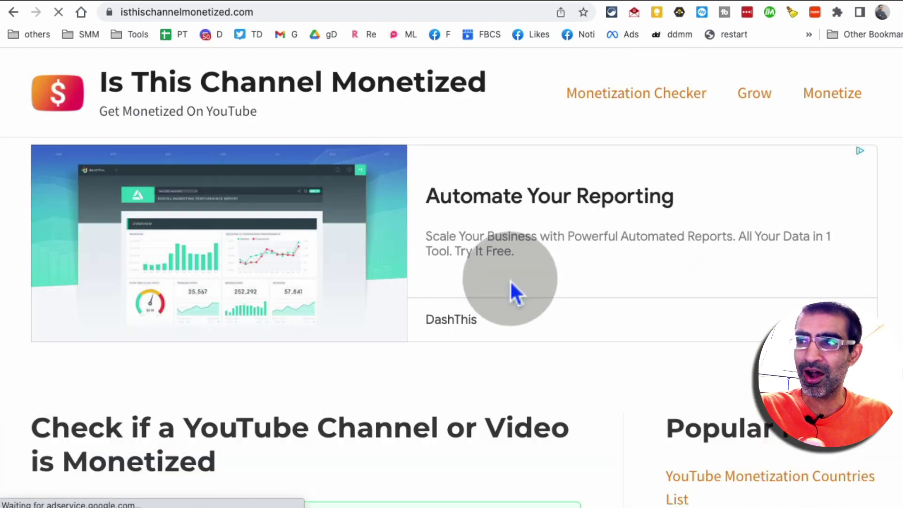
{"action": "scroll", "coordinate": [510, 280], "scroll_direction": "down", "scroll_amount": 3}
{"action": "scroll", "coordinate": [510, 281], "scroll_direction": "down", "scroll_amount": 2}
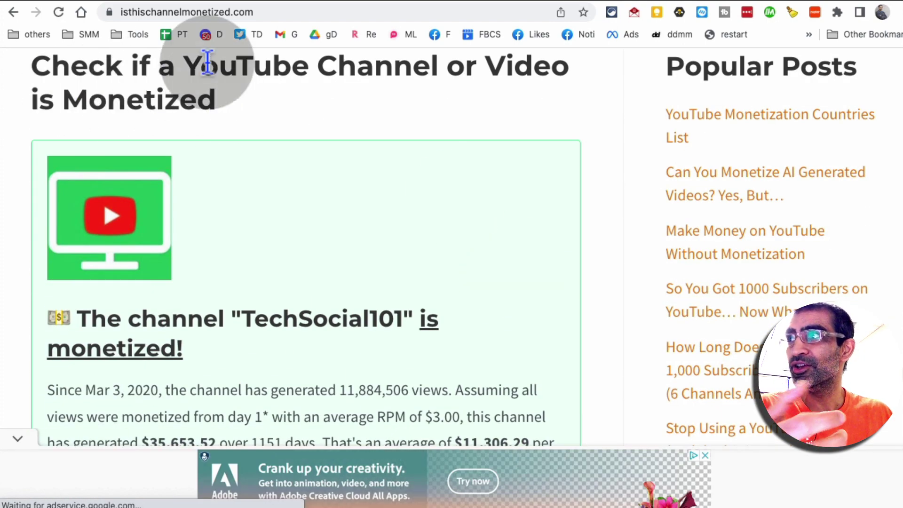
{"action": "scroll", "coordinate": [369, 240], "scroll_direction": "down", "scroll_amount": 2}
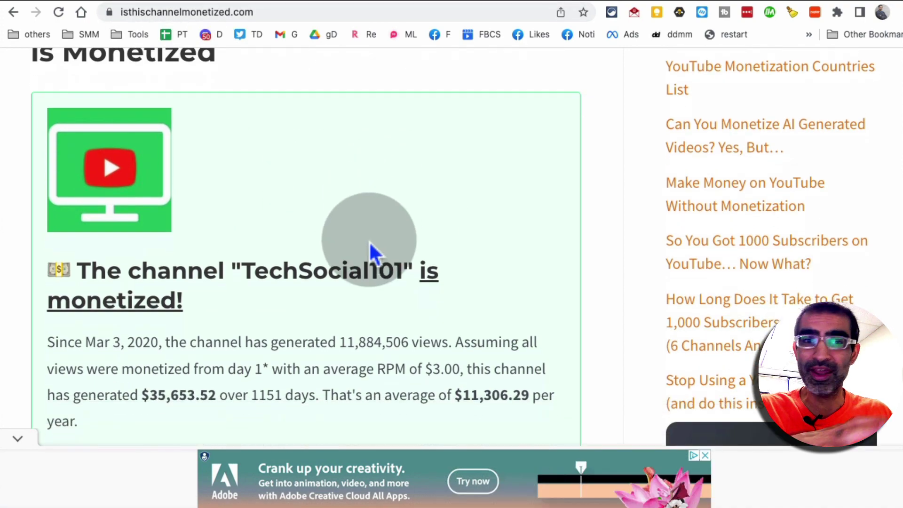
{"action": "scroll", "coordinate": [370, 240], "scroll_direction": "down", "scroll_amount": 3}
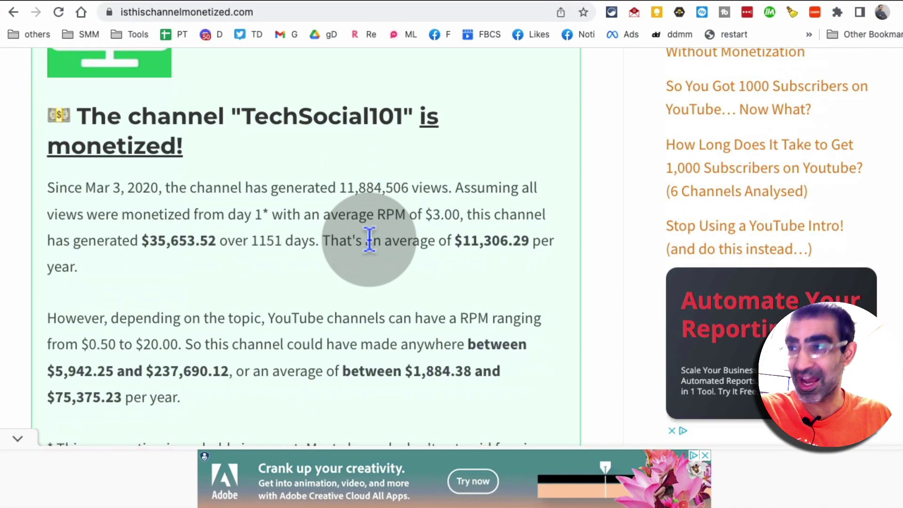
{"action": "scroll", "coordinate": [369, 241], "scroll_direction": "down", "scroll_amount": 1}
{"action": "scroll", "coordinate": [369, 241], "scroll_direction": "up", "scroll_amount": 3}
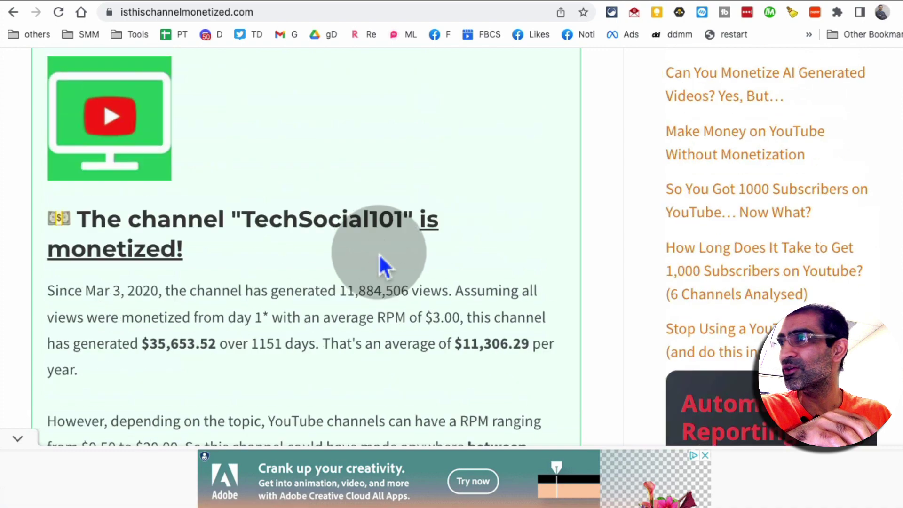
Step: Highlight the monetized verdict and the $5,942–$237,690 estimated earnings sentence
{"action": "left_click_drag", "start_coordinate": [227, 219], "coordinate": [337, 257]}
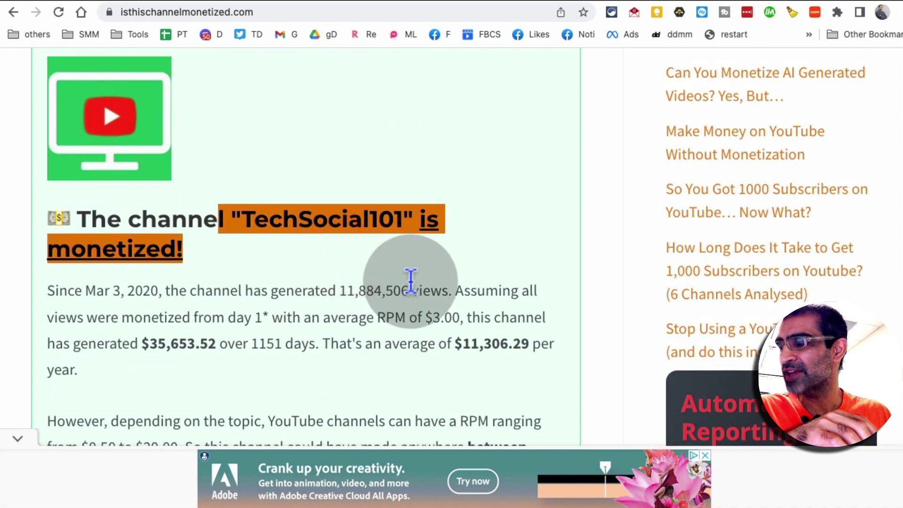
{"action": "scroll", "coordinate": [410, 281], "scroll_direction": "down", "scroll_amount": 2}
{"action": "scroll", "coordinate": [395, 282], "scroll_direction": "down", "scroll_amount": 1}
{"action": "scroll", "coordinate": [353, 268], "scroll_direction": "down", "scroll_amount": 3}
{"action": "scroll", "coordinate": [296, 211], "scroll_direction": "down", "scroll_amount": 3}
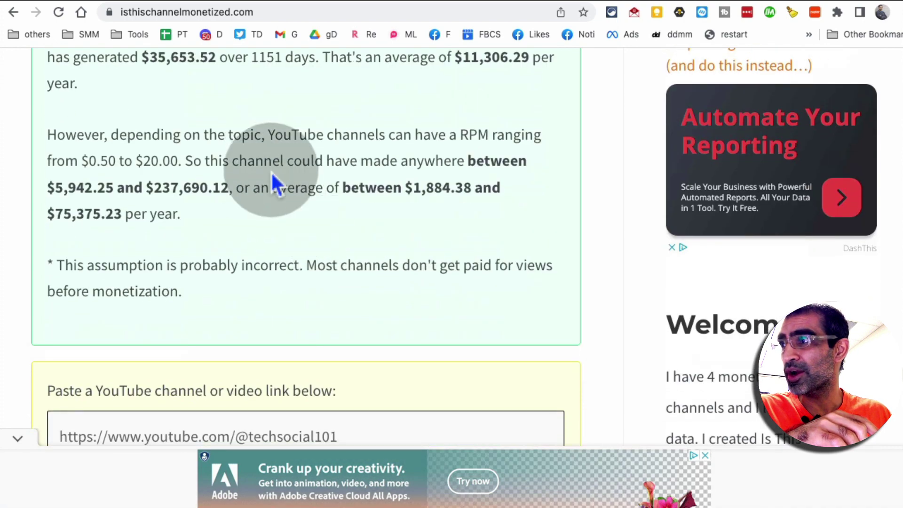
{"action": "left_click_drag", "start_coordinate": [272, 171], "coordinate": [330, 225]}
{"action": "left_click", "coordinate": [324, 231]}
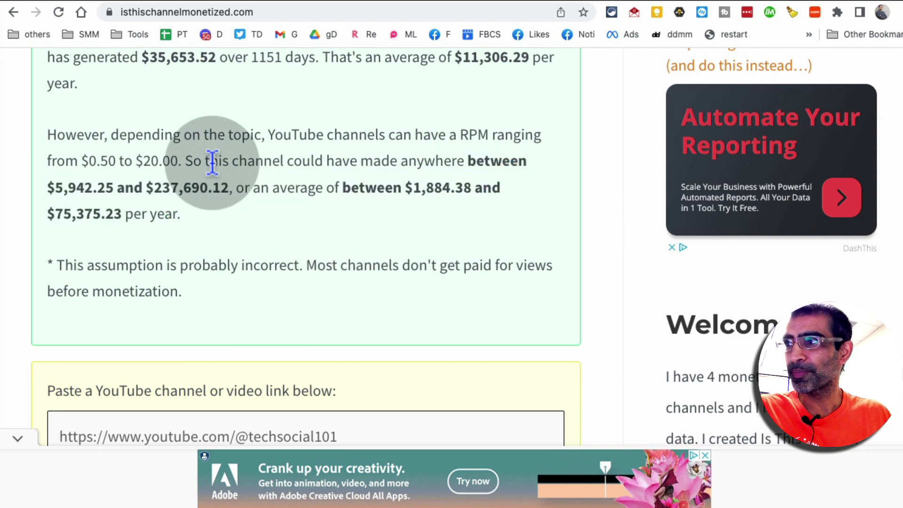
{"action": "left_click_drag", "start_coordinate": [206, 161], "coordinate": [254, 226]}
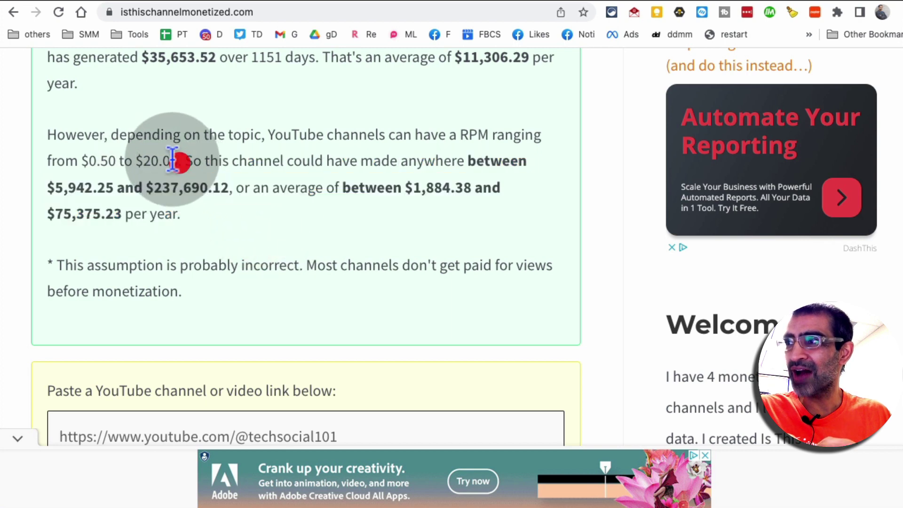
{"action": "left_click_drag", "start_coordinate": [182, 160], "coordinate": [238, 221]}
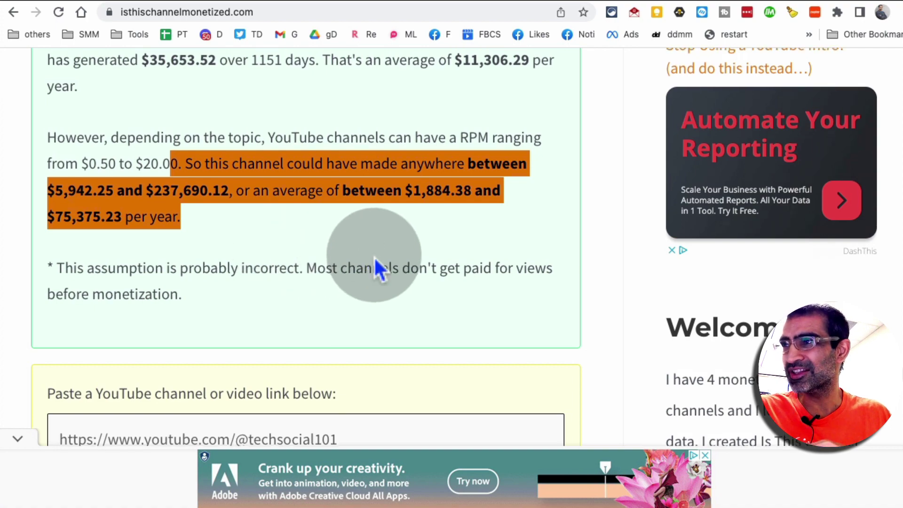
{"action": "scroll", "coordinate": [374, 268], "scroll_direction": "up", "scroll_amount": 4}
{"action": "scroll", "coordinate": [375, 268], "scroll_direction": "up", "scroll_amount": 8}
{"action": "scroll", "coordinate": [380, 268], "scroll_direction": "up", "scroll_amount": 2}
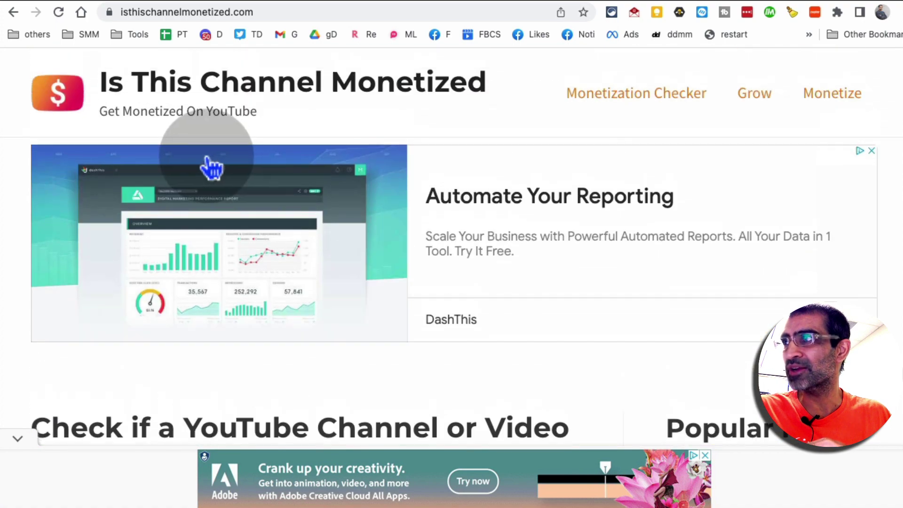
Step: Replace the channel link with another previously checked link and check it
{"action": "left_click", "coordinate": [15, 12]}
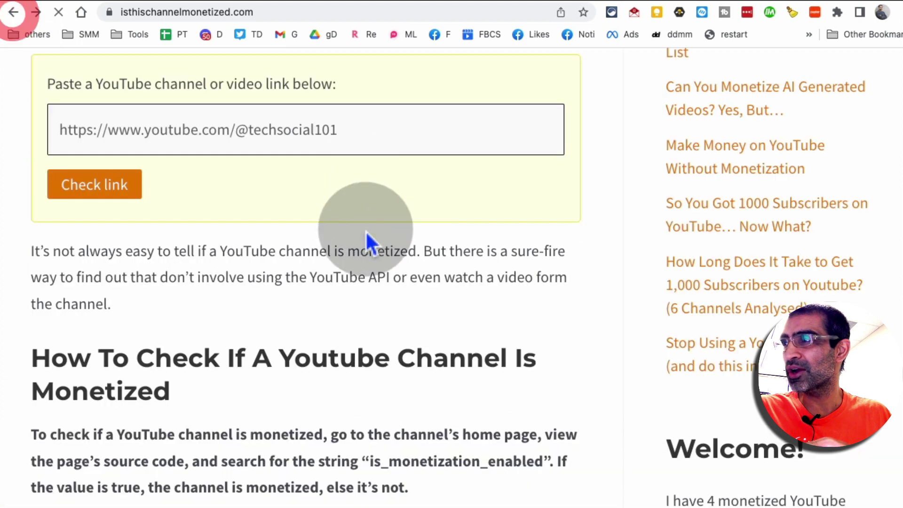
{"action": "left_click", "coordinate": [236, 129]}
{"action": "triple_click", "coordinate": [286, 128]}
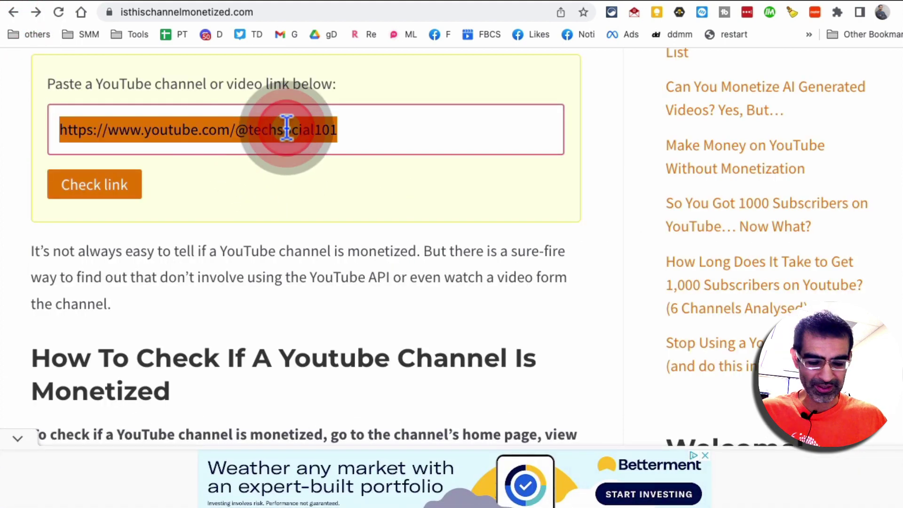
{"action": "key", "text": "BackSpace"}
{"action": "left_click", "coordinate": [286, 129]}
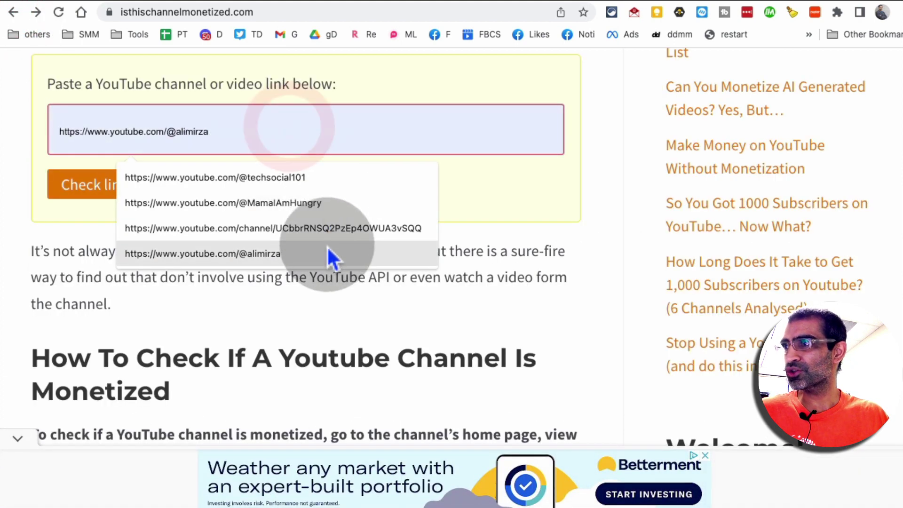
{"action": "left_click", "coordinate": [327, 252]}
{"action": "left_click", "coordinate": [94, 184]}
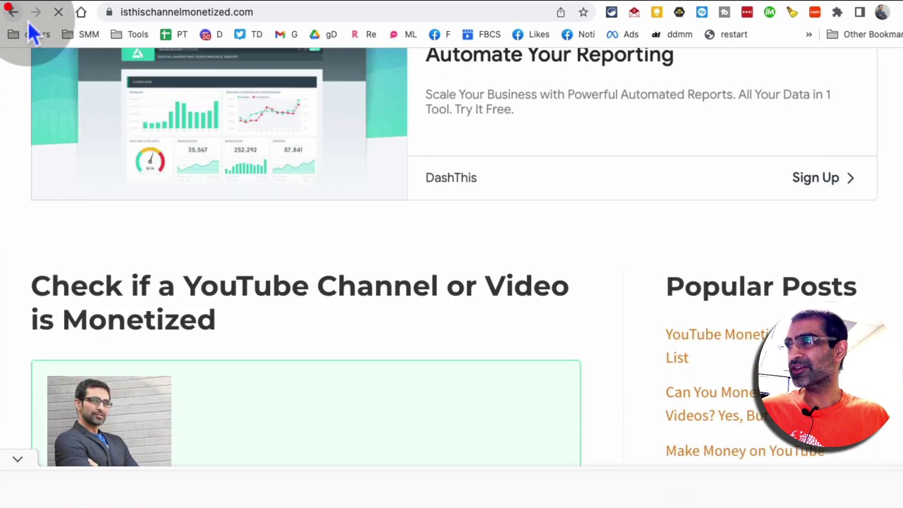
{"action": "scroll", "coordinate": [267, 161], "scroll_direction": "down", "scroll_amount": 3}
Step: Check the Mama I Am Hungry! link, highlight its not-monetized verdict, then open GPTGO
{"action": "double_click", "coordinate": [282, 129]}
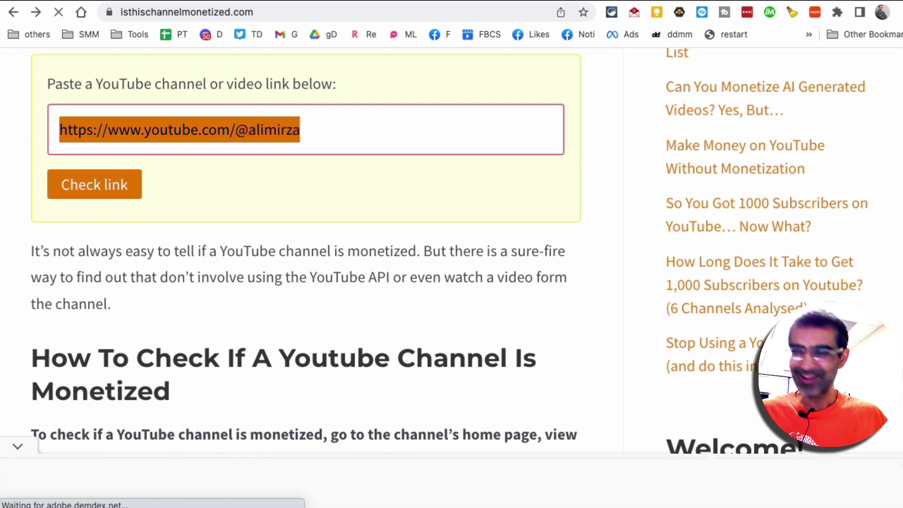
{"action": "key", "text": "BackSpace"}
{"action": "left_click", "coordinate": [283, 129]}
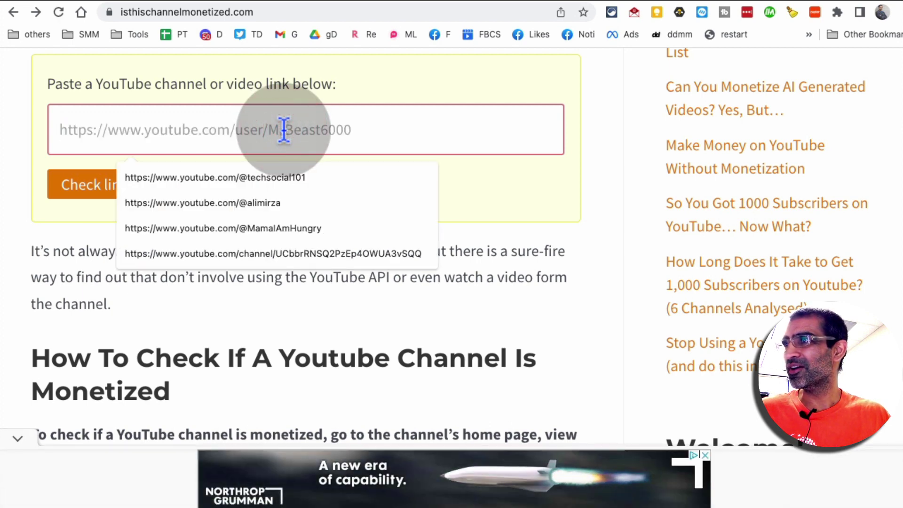
{"action": "left_click", "coordinate": [223, 229]}
{"action": "left_click", "coordinate": [95, 184]}
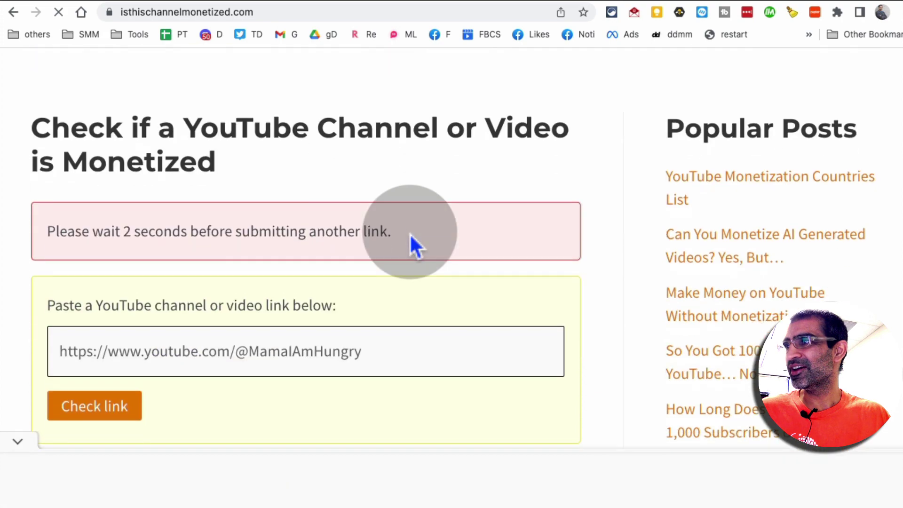
{"action": "scroll", "coordinate": [413, 244], "scroll_direction": "down", "scroll_amount": 5}
{"action": "scroll", "coordinate": [413, 244], "scroll_direction": "up", "scroll_amount": 4}
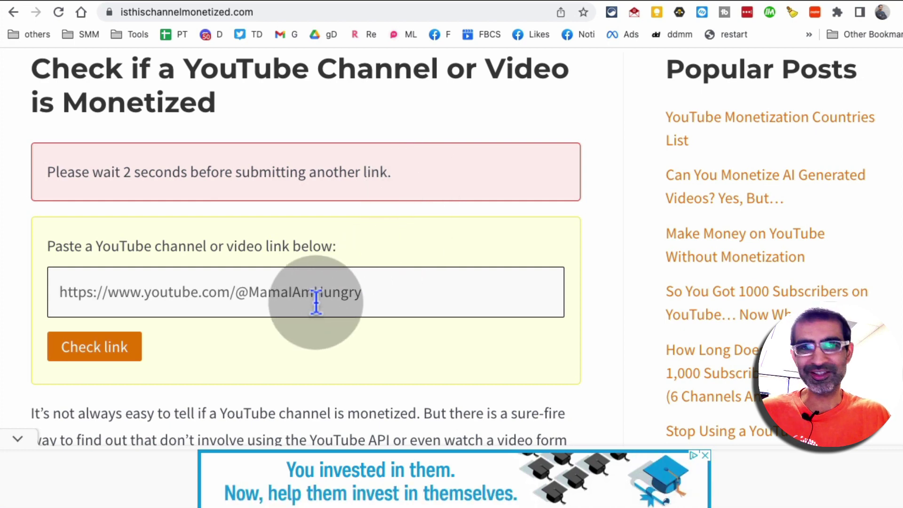
{"action": "scroll", "coordinate": [321, 288], "scroll_direction": "down", "scroll_amount": 1}
{"action": "left_click", "coordinate": [94, 292]}
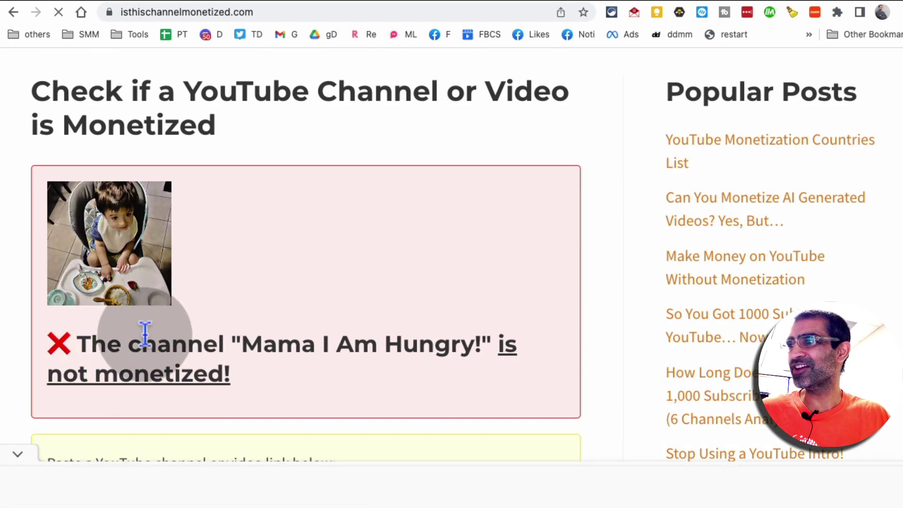
{"action": "left_click_drag", "start_coordinate": [142, 344], "coordinate": [345, 380]}
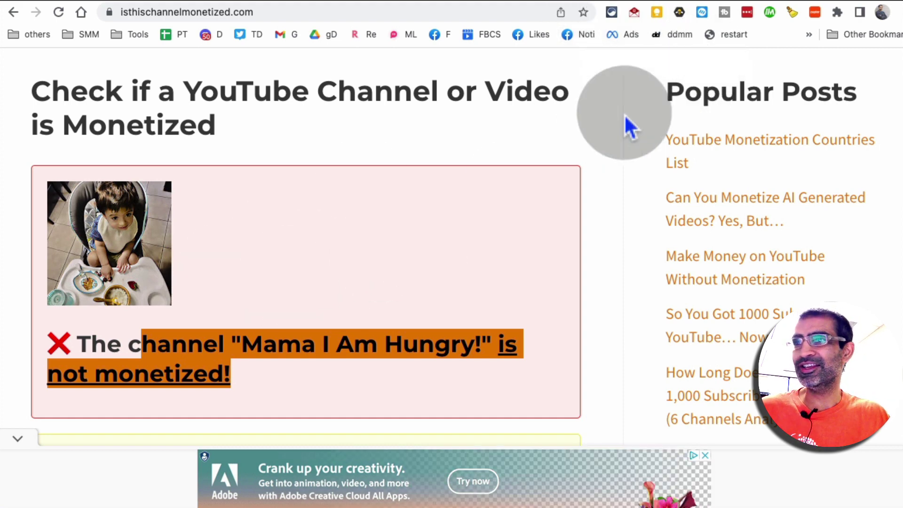
{"action": "left_click", "coordinate": [699, 34]}
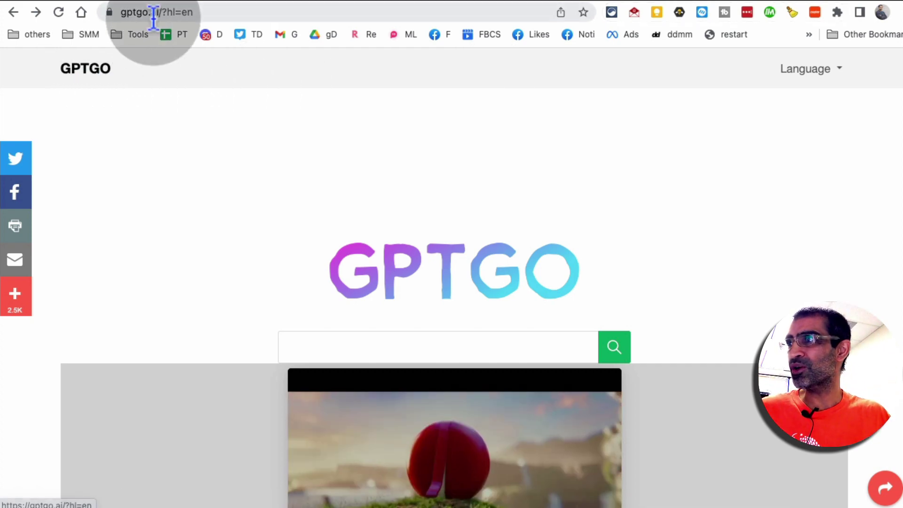
{"action": "scroll", "coordinate": [459, 221], "scroll_direction": "down", "scroll_amount": 3}
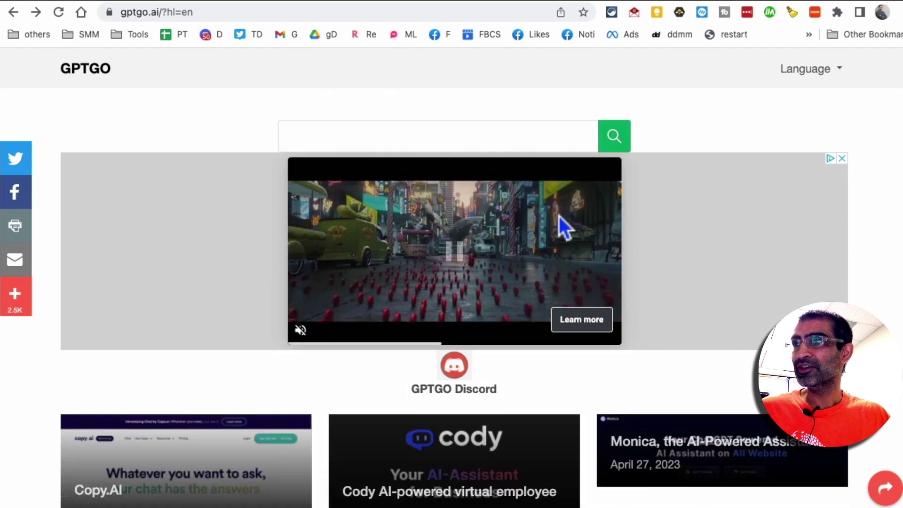
{"action": "scroll", "coordinate": [564, 227], "scroll_direction": "up", "scroll_amount": 3}
Step: Search GPTGO for 'how to cook salmon' using the autocomplete suggestion
{"action": "left_click", "coordinate": [445, 313]}
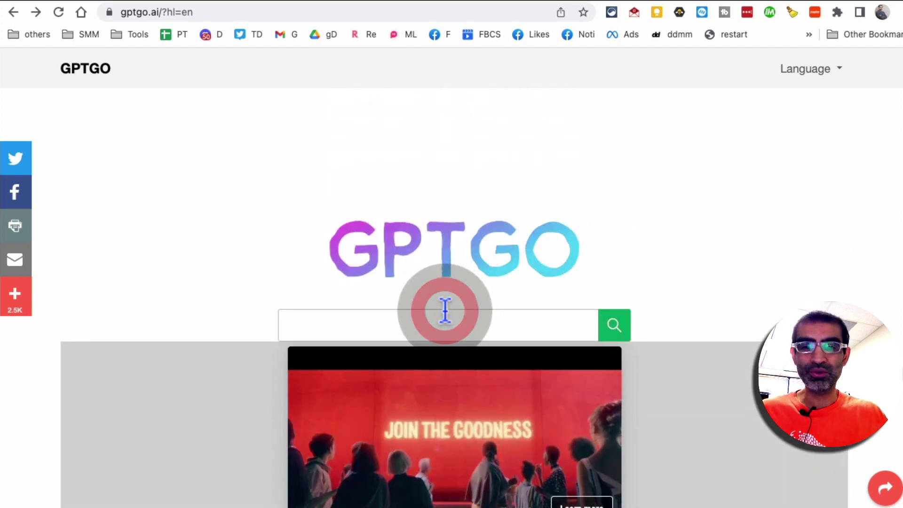
{"action": "type", "text": "how "}
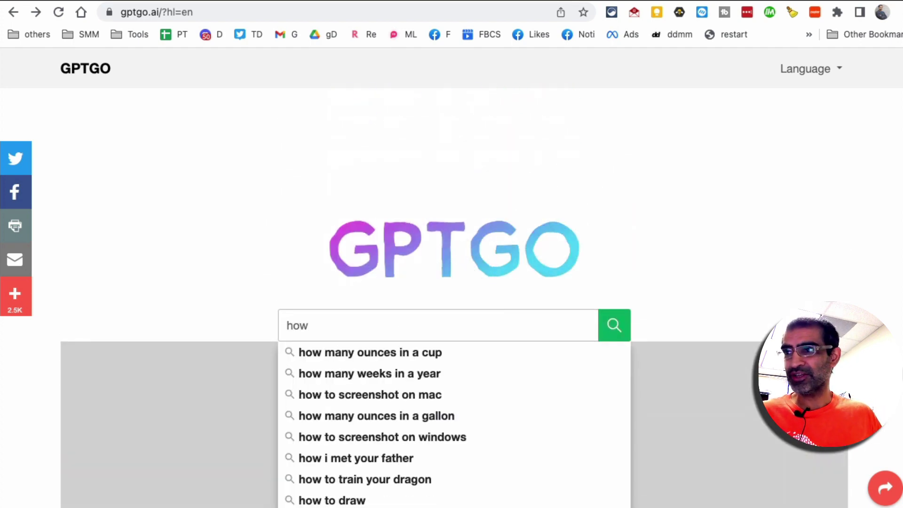
{"action": "type", "text": "to cook"}
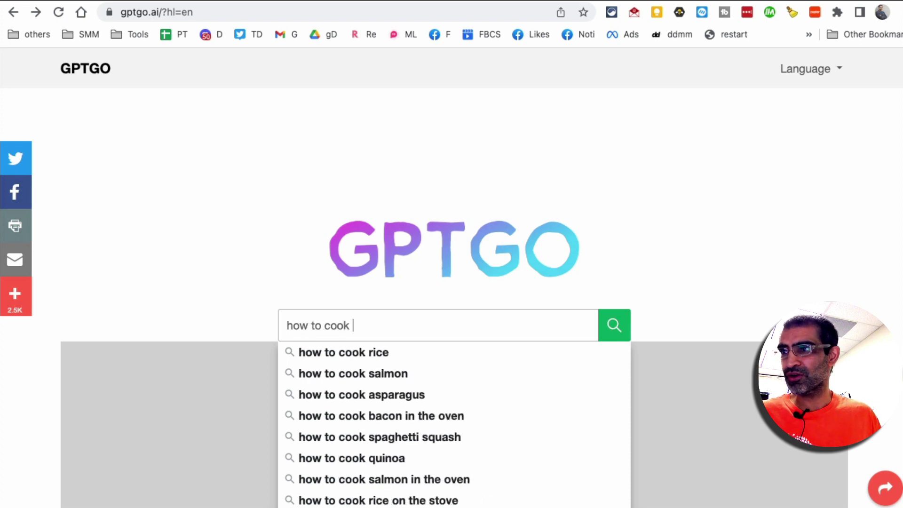
{"action": "left_click", "coordinate": [426, 371]}
{"action": "left_click", "coordinate": [614, 325]}
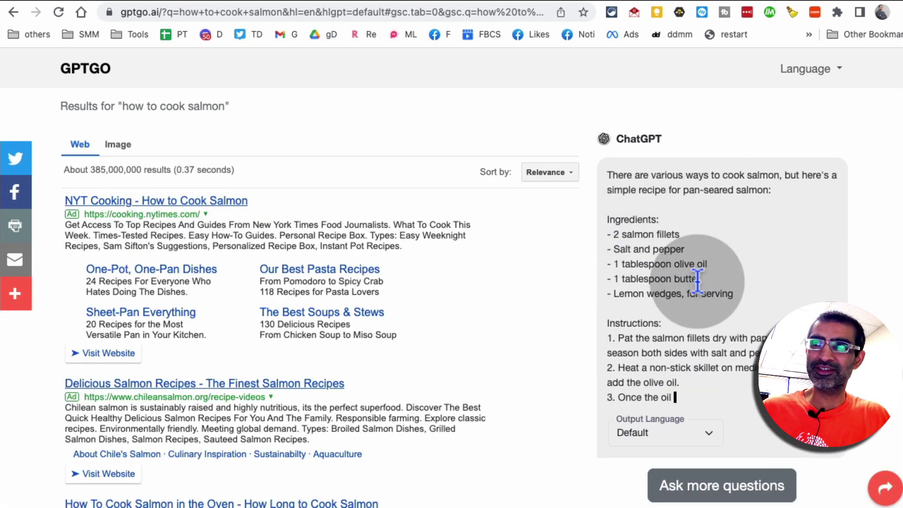
{"action": "left_click_drag", "start_coordinate": [650, 169], "coordinate": [746, 303]}
Step: Clear the highlight and read the full seven-step pan-seared salmon recipe
{"action": "left_click", "coordinate": [746, 303]}
{"action": "scroll", "coordinate": [745, 302], "scroll_direction": "down", "scroll_amount": 1}
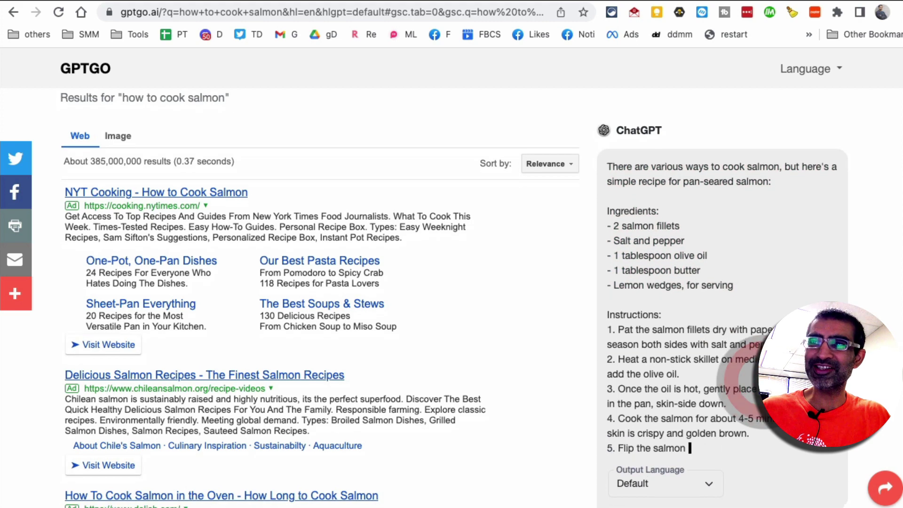
{"action": "scroll", "coordinate": [701, 185], "scroll_direction": "down", "scroll_amount": 3}
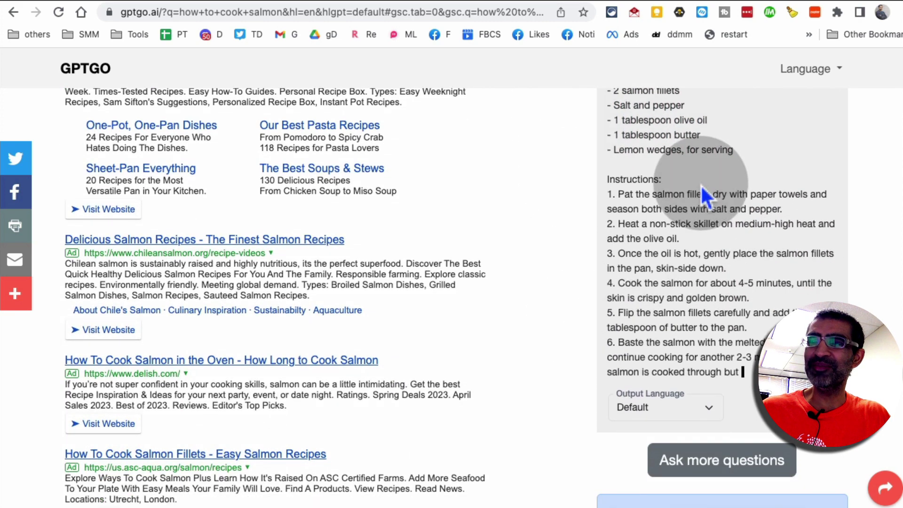
{"action": "scroll", "coordinate": [701, 184], "scroll_direction": "down", "scroll_amount": 2}
{"action": "scroll", "coordinate": [719, 212], "scroll_direction": "down", "scroll_amount": 1}
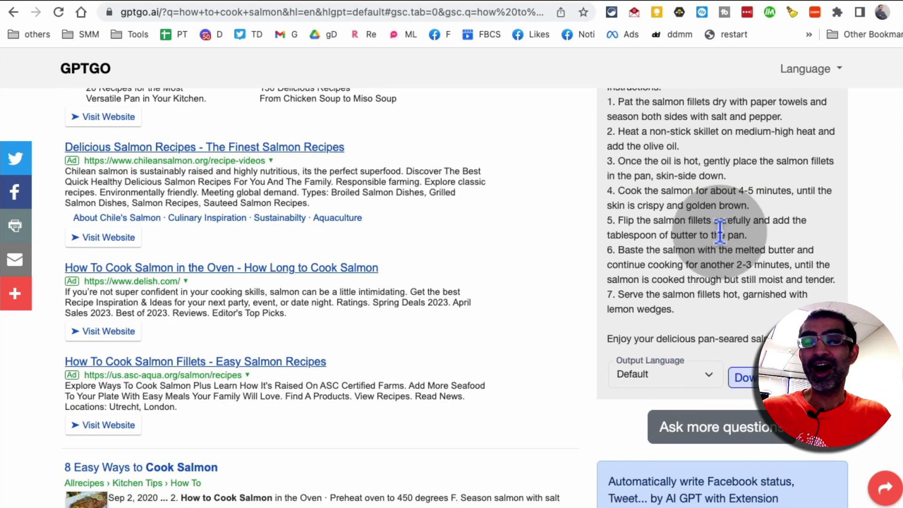